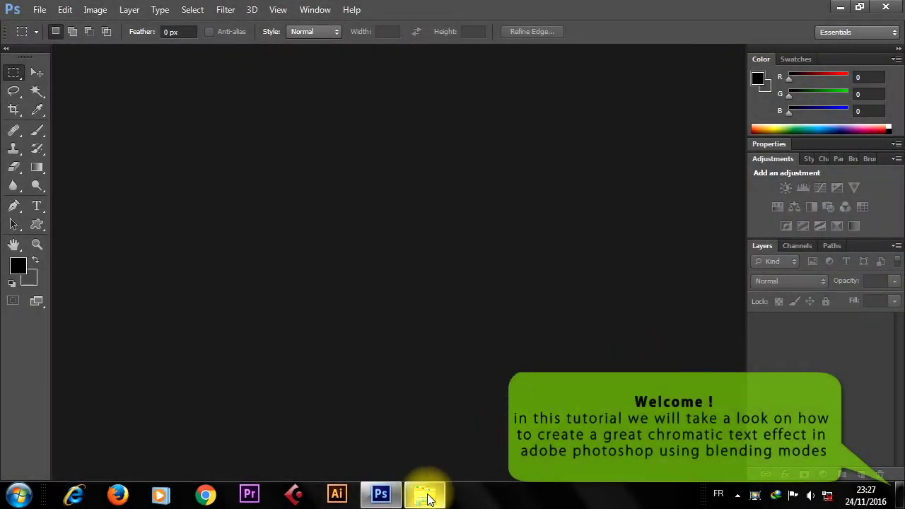
Install the junegull.ttf font from the Rounded font folder in Explorer, then return to Photoshop
{"action": "left_click", "coordinate": [427, 494]}
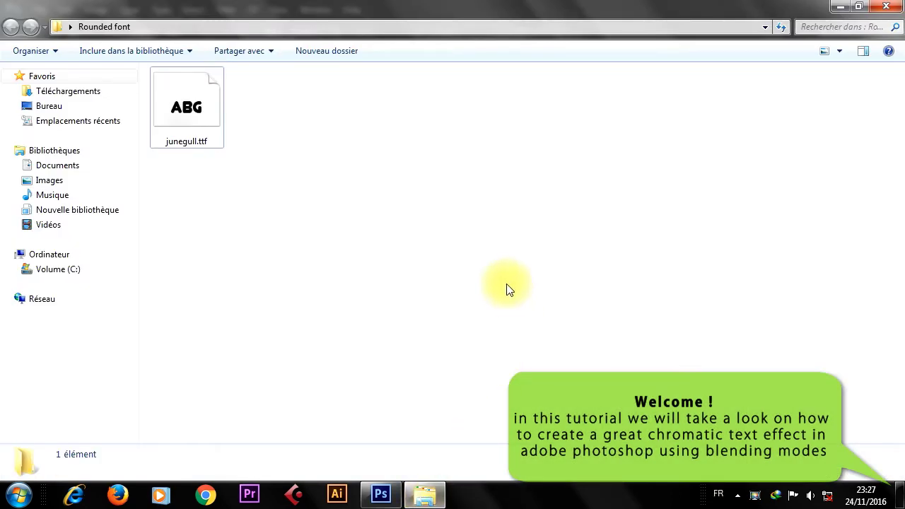
{"action": "left_click", "coordinate": [214, 116]}
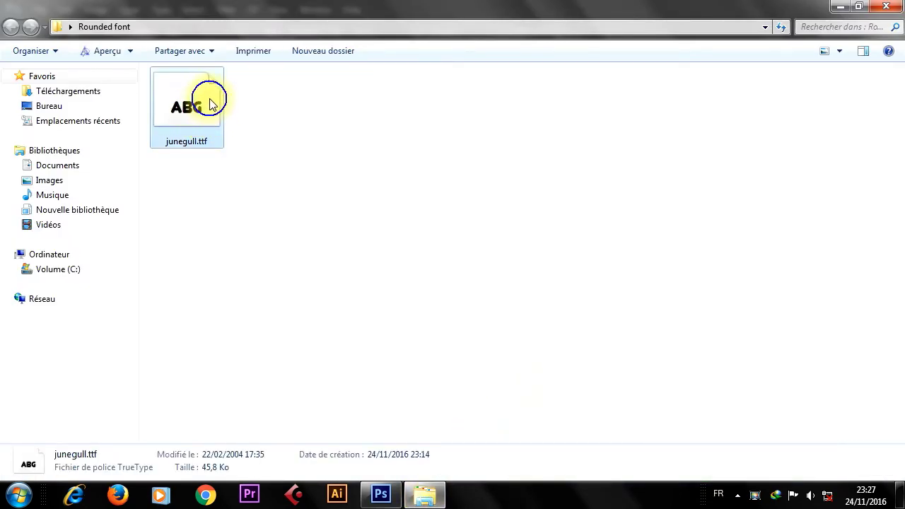
{"action": "right_click", "coordinate": [211, 104]}
{"action": "left_click", "coordinate": [253, 137]}
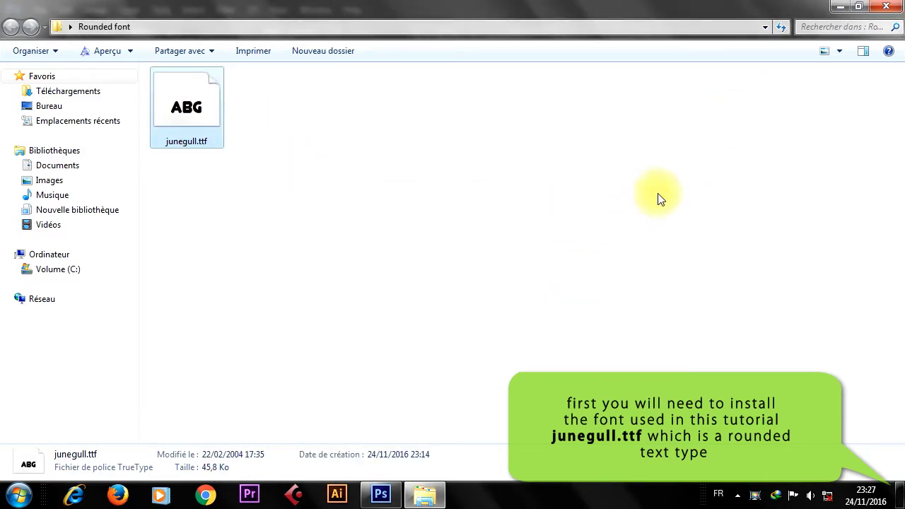
{"action": "left_click", "coordinate": [380, 494]}
{"action": "right_click", "coordinate": [432, 491]}
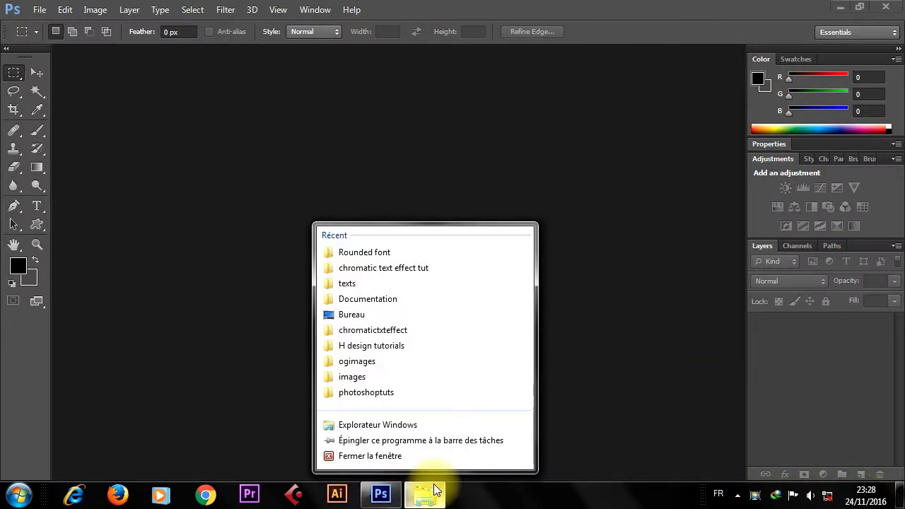
Close Explorer and start a new document named 'chromatic text effect'
{"action": "left_click", "coordinate": [417, 456]}
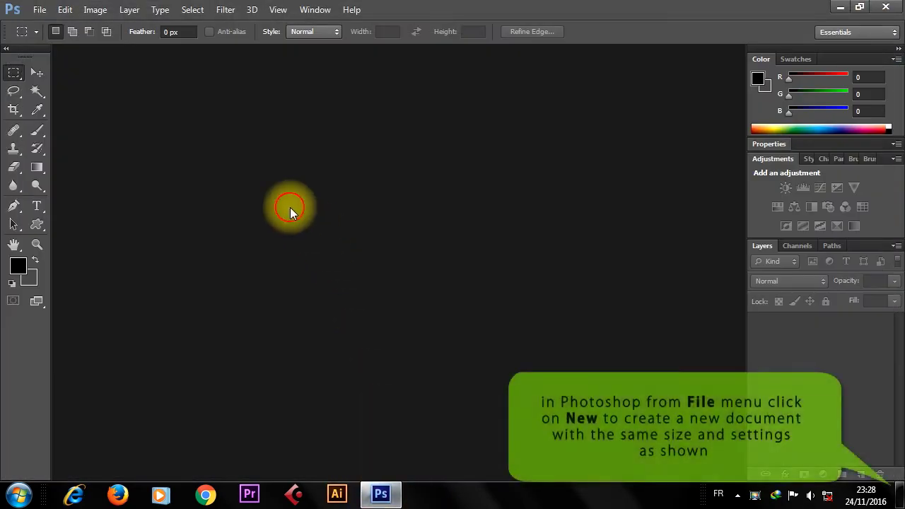
{"action": "left_click", "coordinate": [38, 9]}
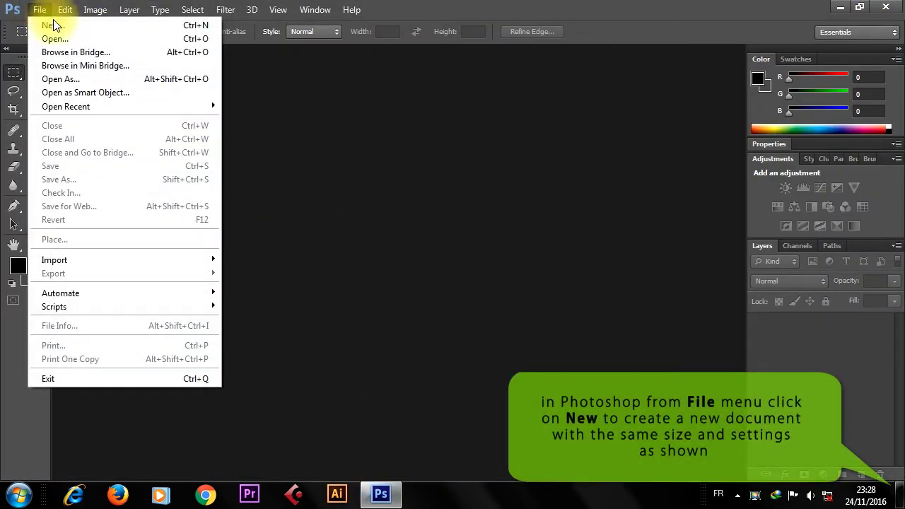
{"action": "left_click", "coordinate": [120, 25]}
{"action": "left_click_drag", "start_coordinate": [387, 110], "coordinate": [393, 98]}
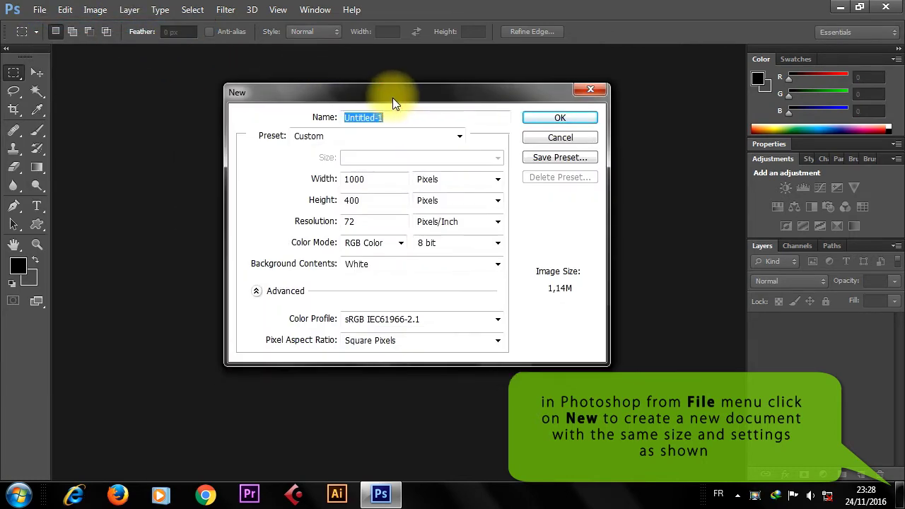
{"action": "type", "text": "chromatic text effect"}
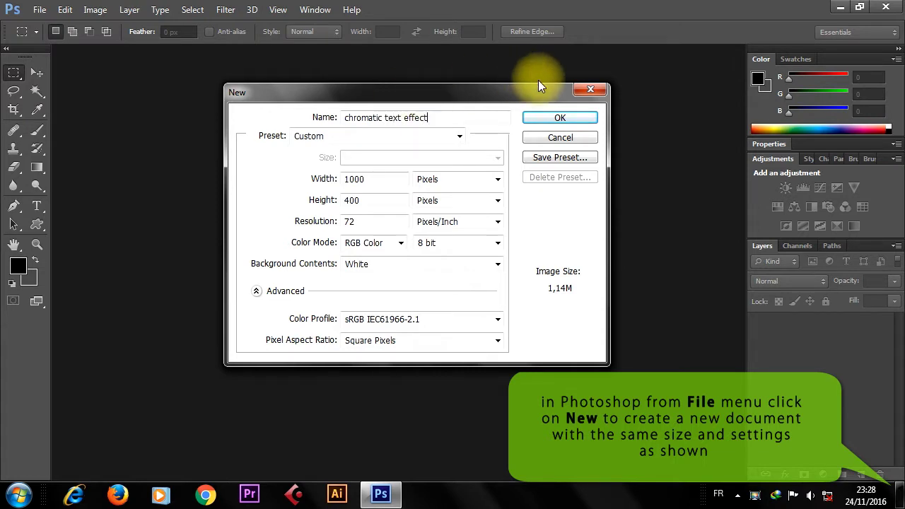
Make the document 1000×400 px at 72 ppi with no colour management, and create it
{"action": "double_click", "coordinate": [393, 178]}
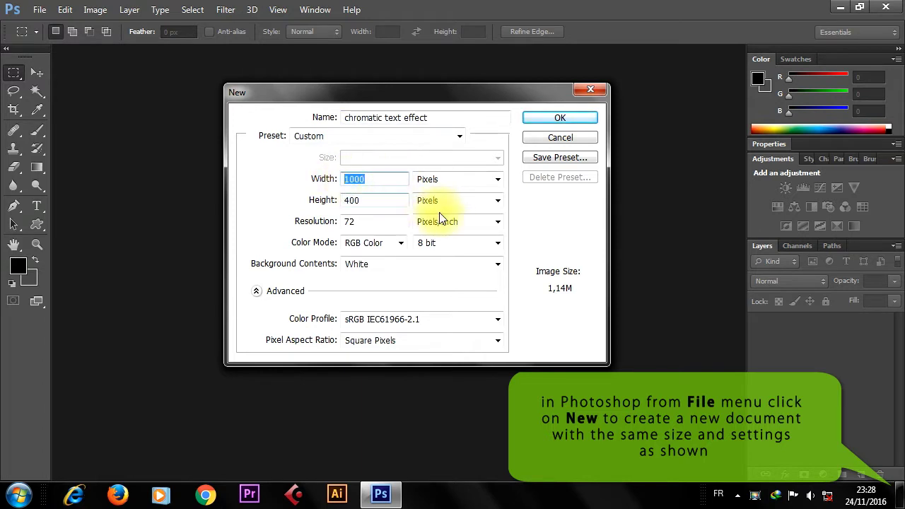
{"action": "left_click_drag", "start_coordinate": [379, 203], "coordinate": [326, 199]}
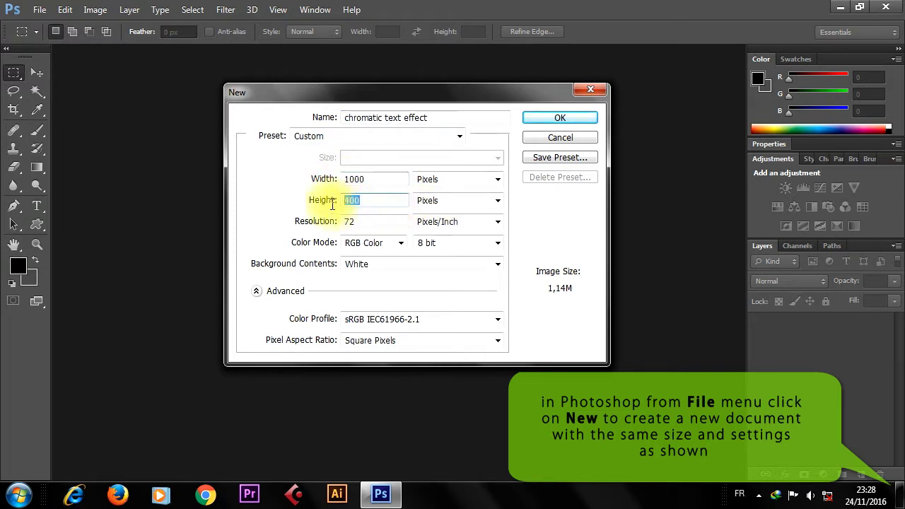
{"action": "left_click", "coordinate": [497, 180]}
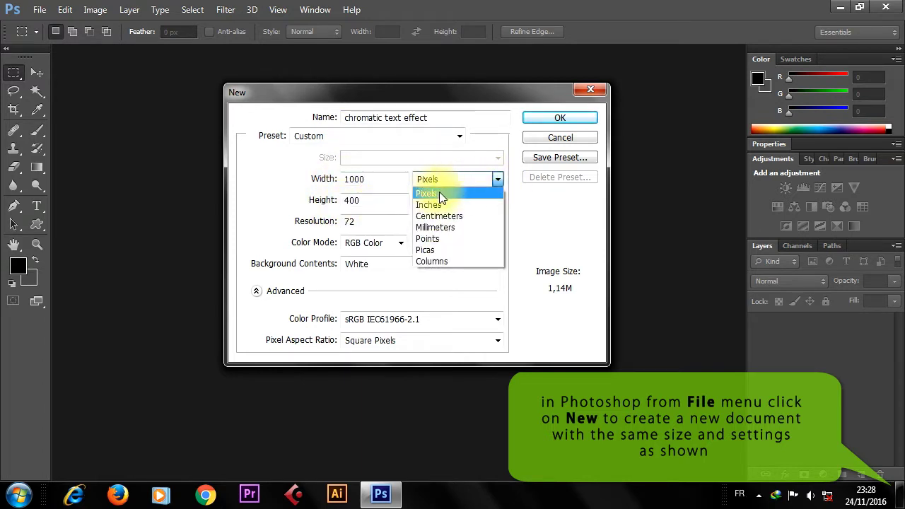
{"action": "left_click", "coordinate": [432, 197]}
{"action": "left_click_drag", "start_coordinate": [370, 223], "coordinate": [323, 221]}
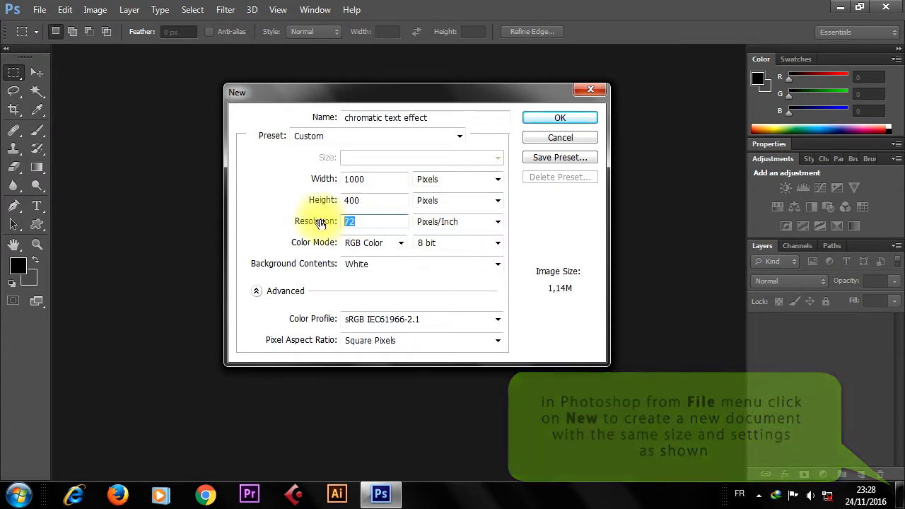
{"action": "left_click", "coordinate": [460, 319]}
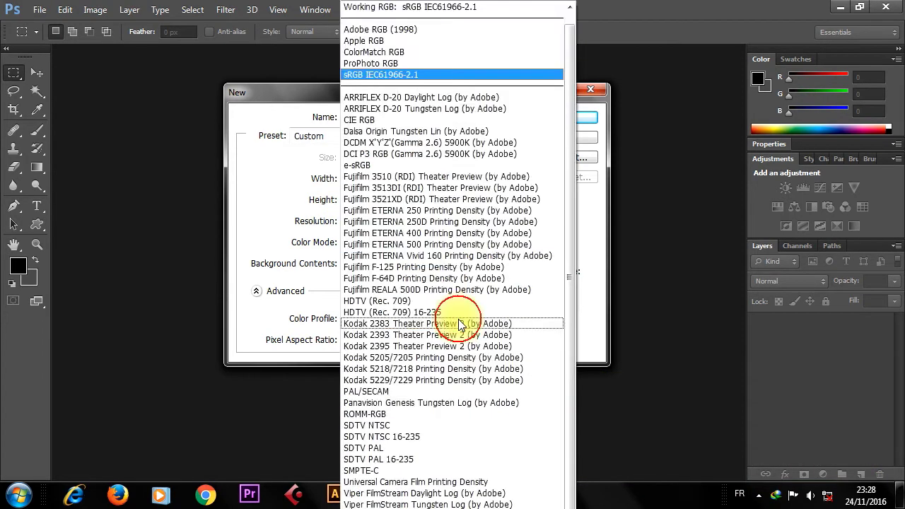
{"action": "scroll", "coordinate": [452, 42], "scroll_direction": "up", "scroll_amount": 1}
{"action": "left_click", "coordinate": [404, 8]}
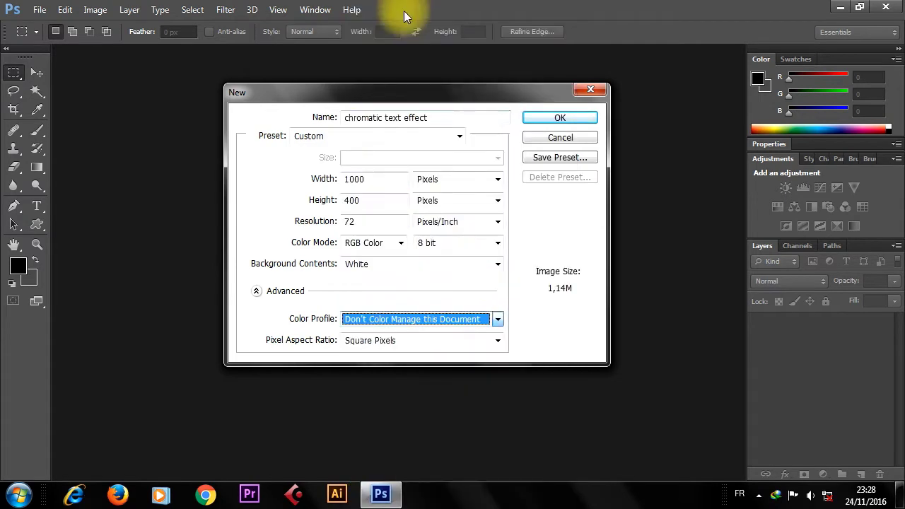
{"action": "left_click", "coordinate": [555, 116]}
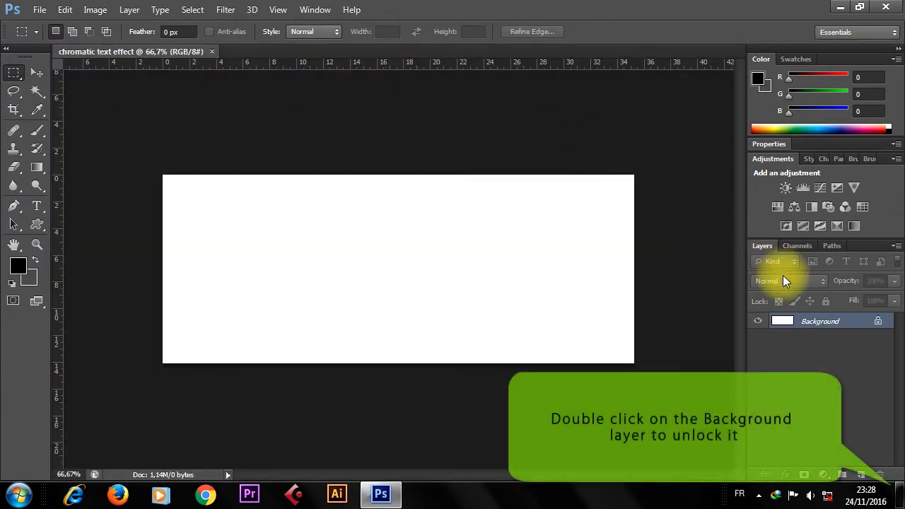
Unlock the Background into Layer 0 and give it a black Color Overlay
{"action": "double_click", "coordinate": [856, 324]}
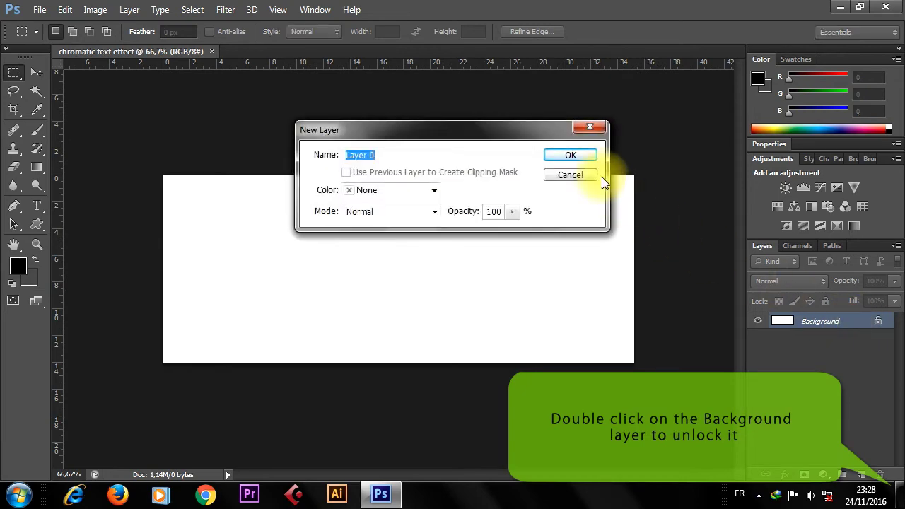
{"action": "left_click", "coordinate": [572, 156]}
{"action": "right_click", "coordinate": [834, 320]}
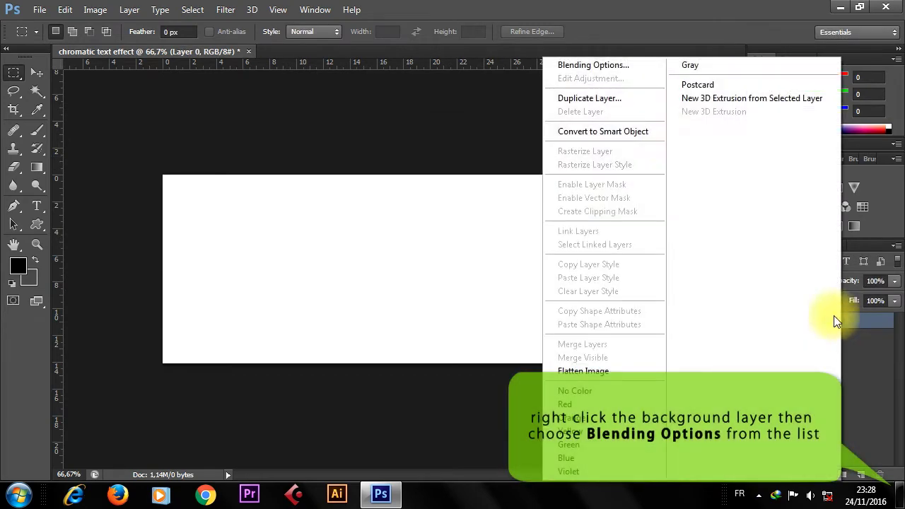
{"action": "left_click", "coordinate": [583, 67]}
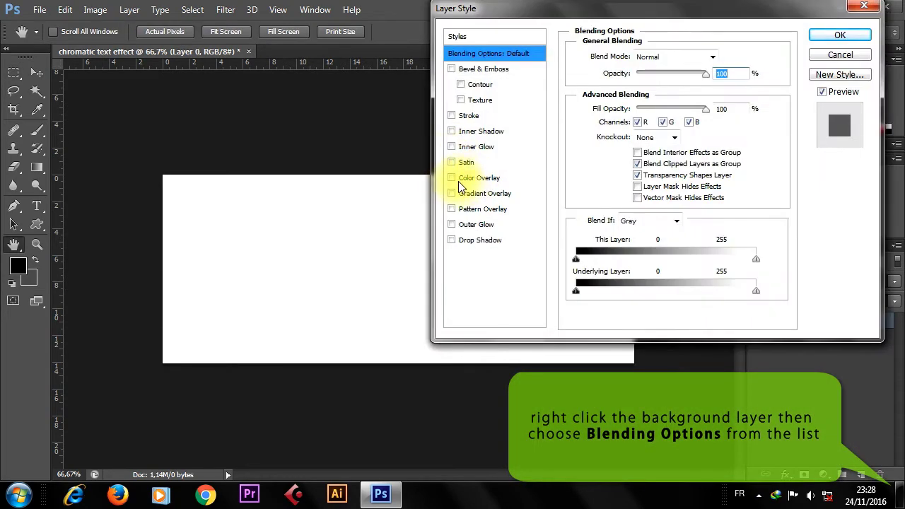
{"action": "left_click", "coordinate": [459, 178]}
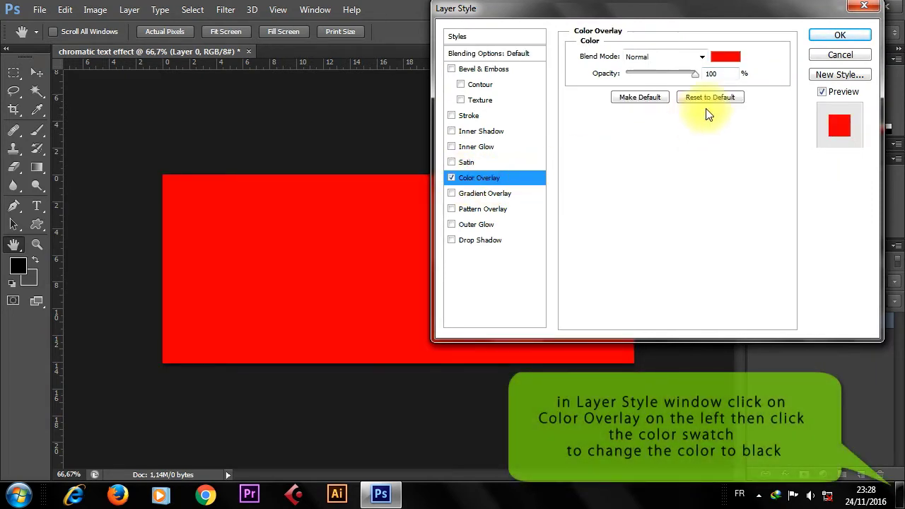
{"action": "left_click", "coordinate": [719, 60]}
{"action": "left_click_drag", "start_coordinate": [596, 221], "coordinate": [512, 353]}
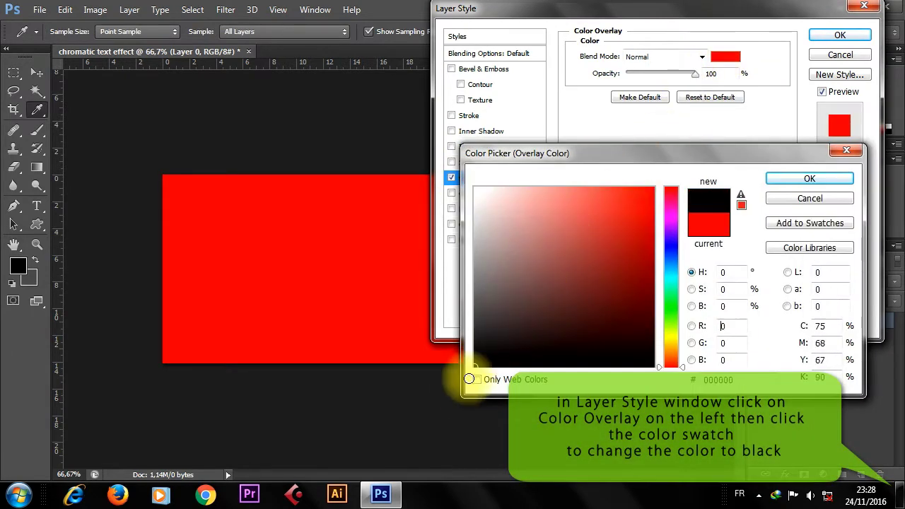
{"action": "left_click", "coordinate": [810, 182]}
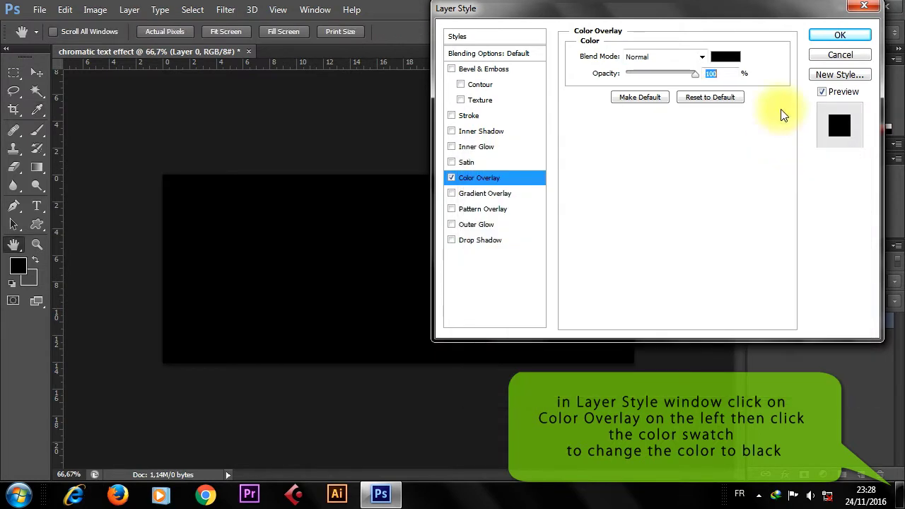
{"action": "left_click", "coordinate": [839, 35]}
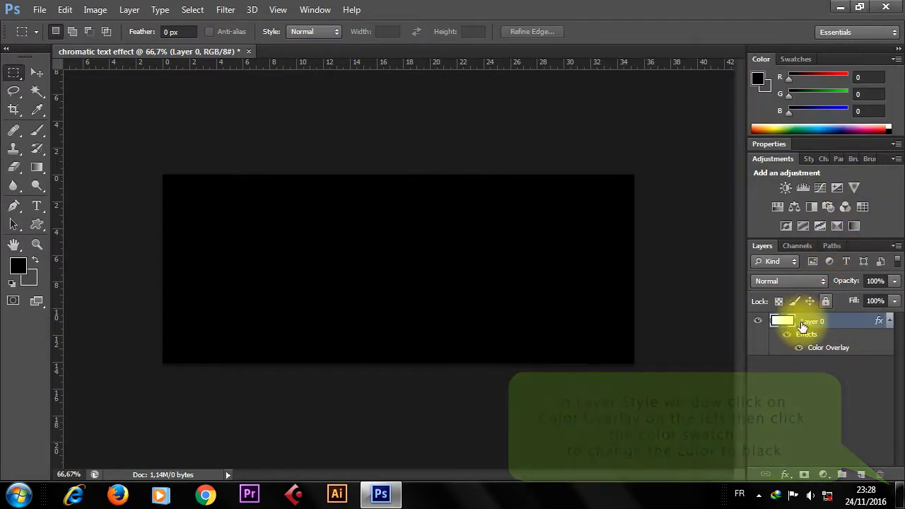
Rename Layer 0 to 'BG' and deselect it
{"action": "left_click", "coordinate": [806, 325]}
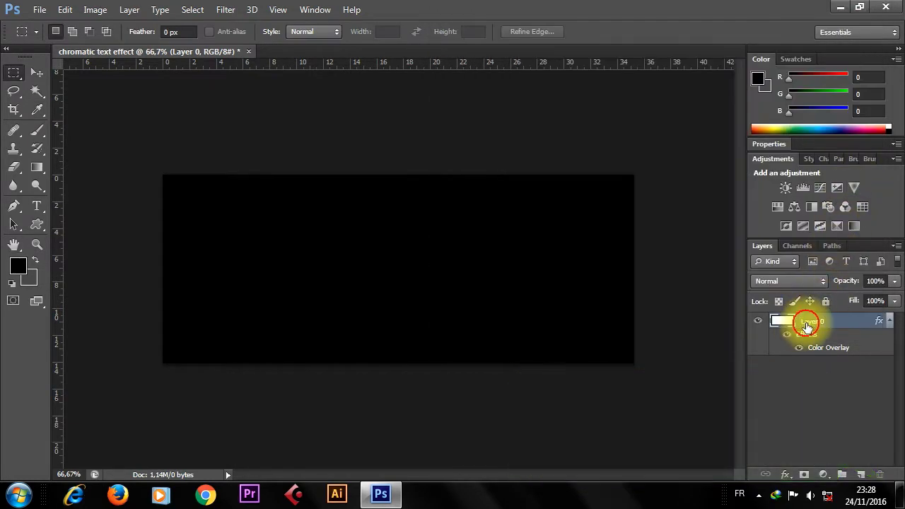
{"action": "type", "text": "BG"}
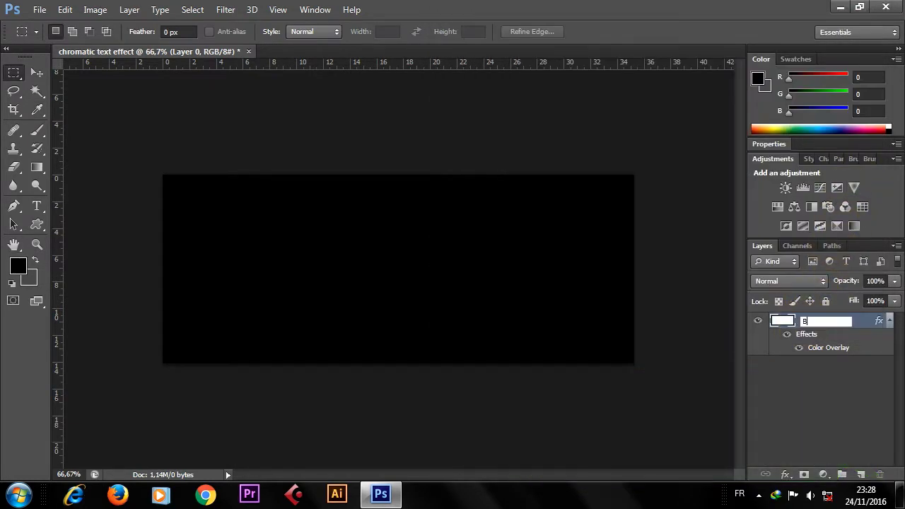
{"action": "key", "text": "Return"}
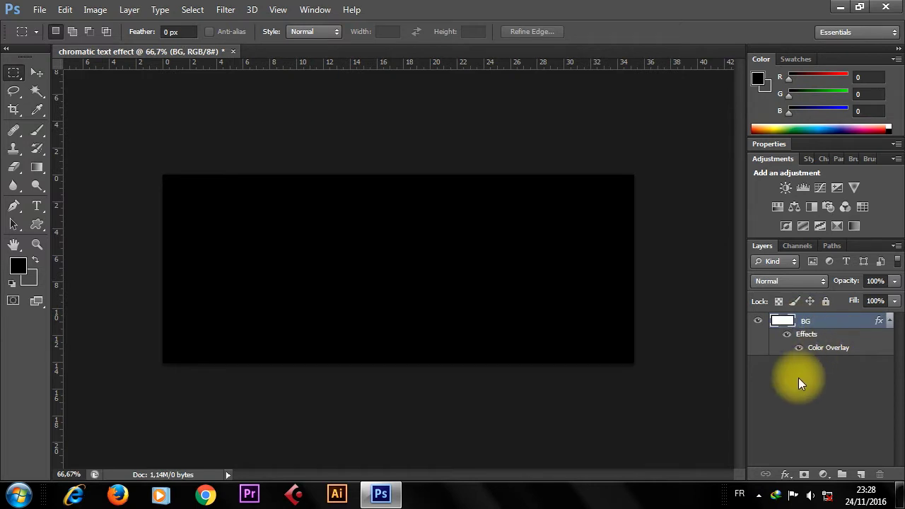
{"action": "left_click", "coordinate": [789, 385]}
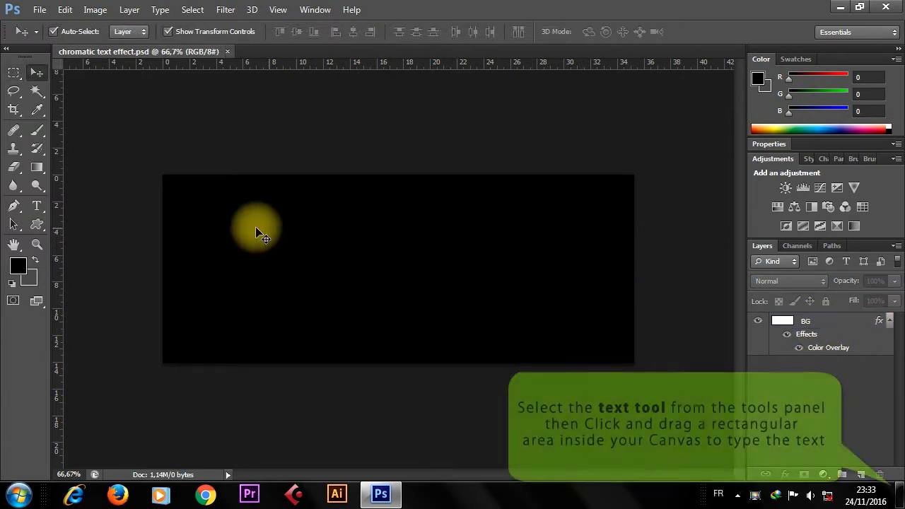
Type CHROMATIC on the black canvas and move it toward the centre
{"action": "left_click", "coordinate": [39, 210]}
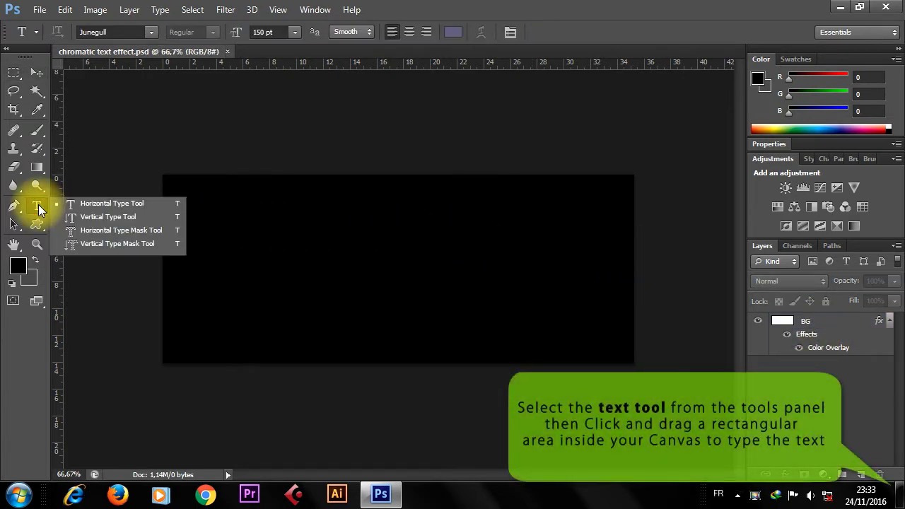
{"action": "left_click", "coordinate": [153, 203]}
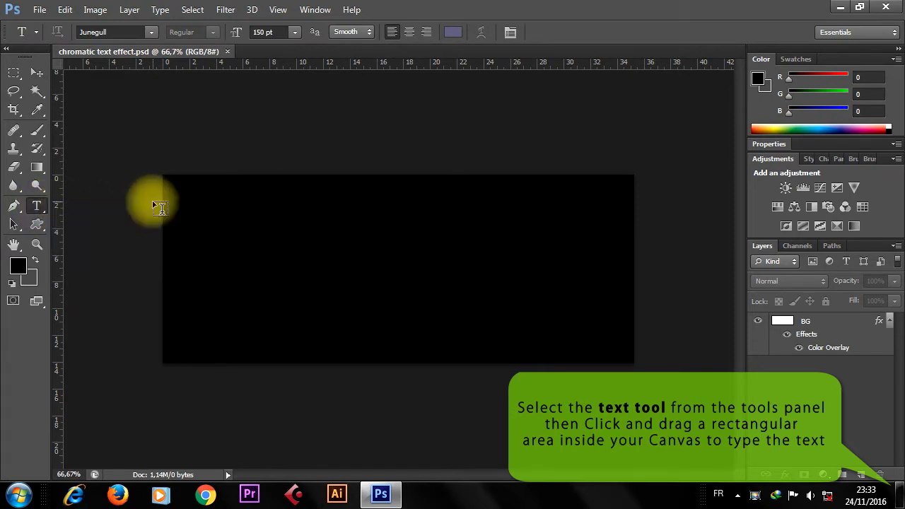
{"action": "mouse_move", "coordinate": [190, 198]}
{"action": "left_mouse_down"}
{"action": "mouse_move", "coordinate": [253, 245]}
{"action": "mouse_move", "coordinate": [599, 330]}
{"action": "left_mouse_up"}
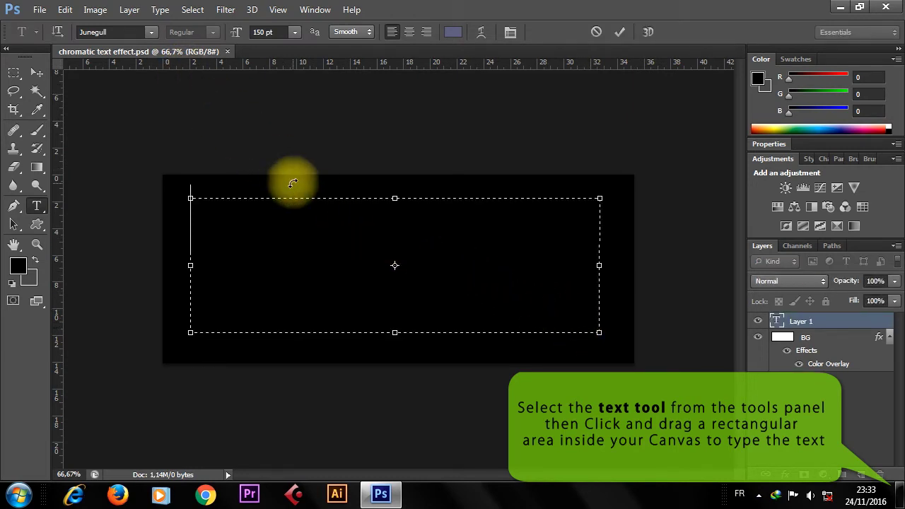
{"action": "type", "text": "HR"}
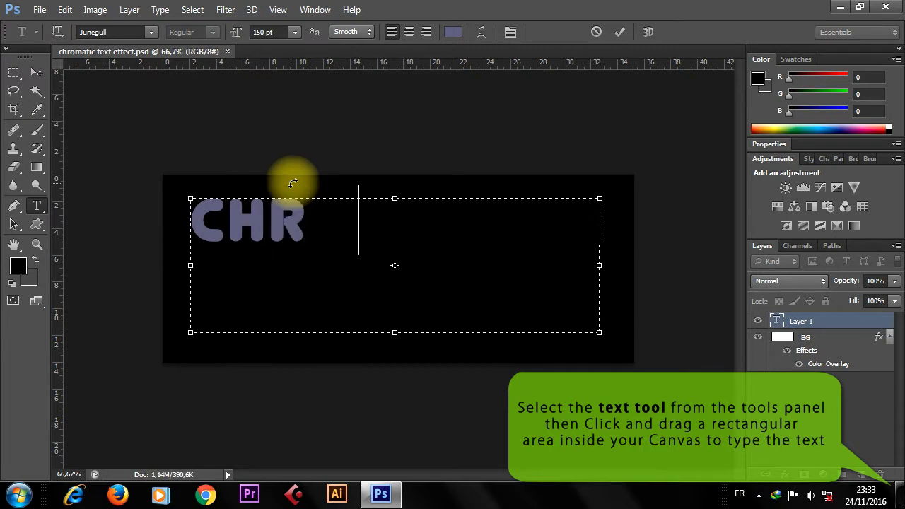
{"action": "type", "text": "OMATIC"}
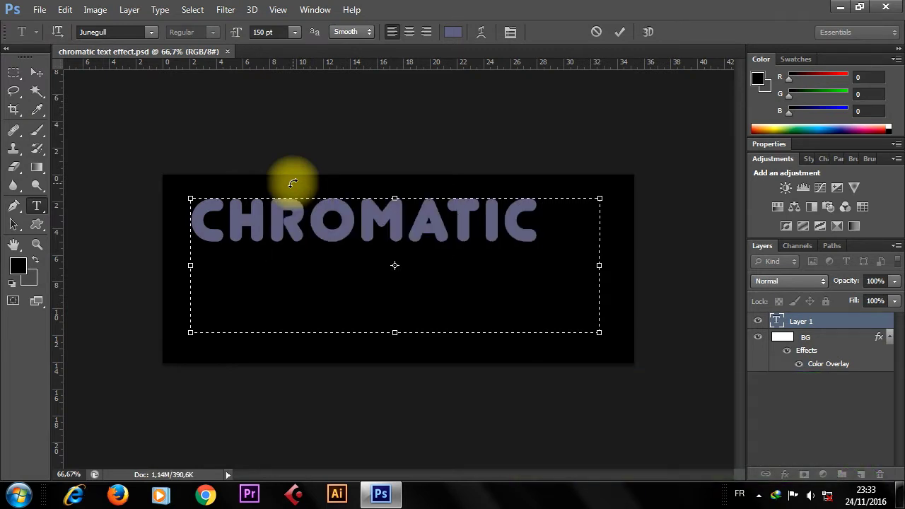
{"action": "mouse_move", "coordinate": [598, 331]}
{"action": "left_mouse_down"}
{"action": "mouse_move", "coordinate": [564, 293]}
{"action": "mouse_move", "coordinate": [551, 250]}
{"action": "left_mouse_up"}
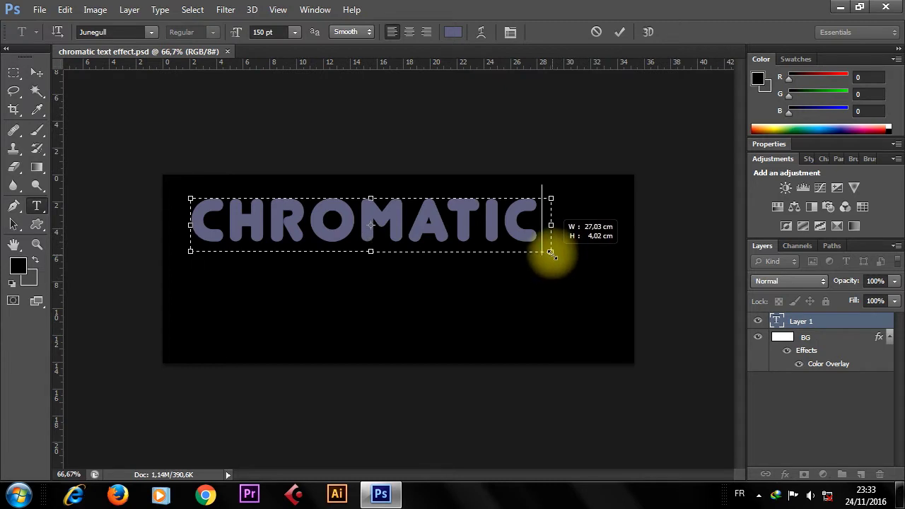
{"action": "left_click", "coordinate": [620, 33]}
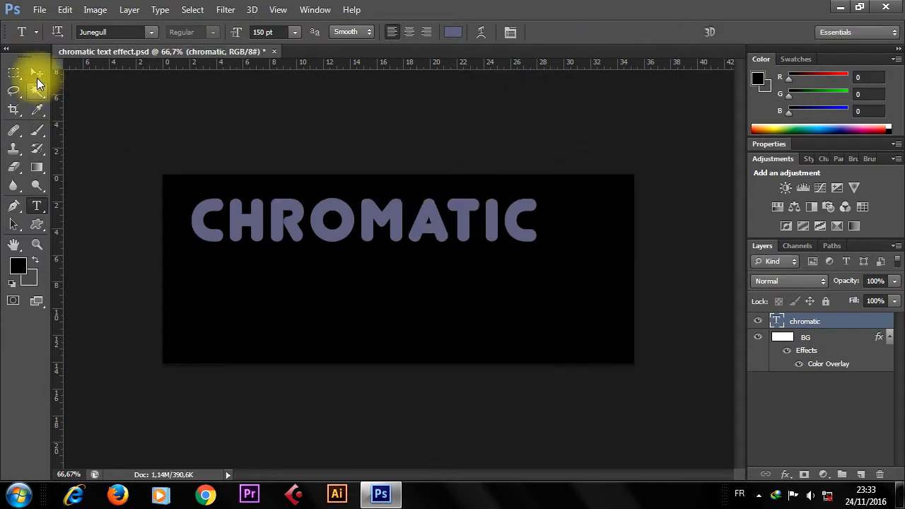
{"action": "left_click", "coordinate": [36, 72]}
{"action": "left_click_drag", "start_coordinate": [282, 208], "coordinate": [309, 246]}
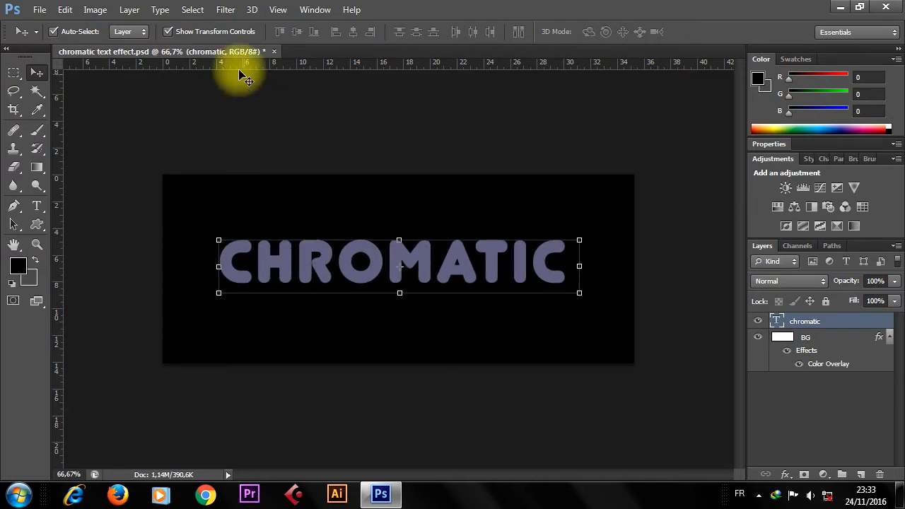
Confirm the text is Junegull at 150 pt with 30 pt leading in the Character panel
{"action": "left_click", "coordinate": [37, 206]}
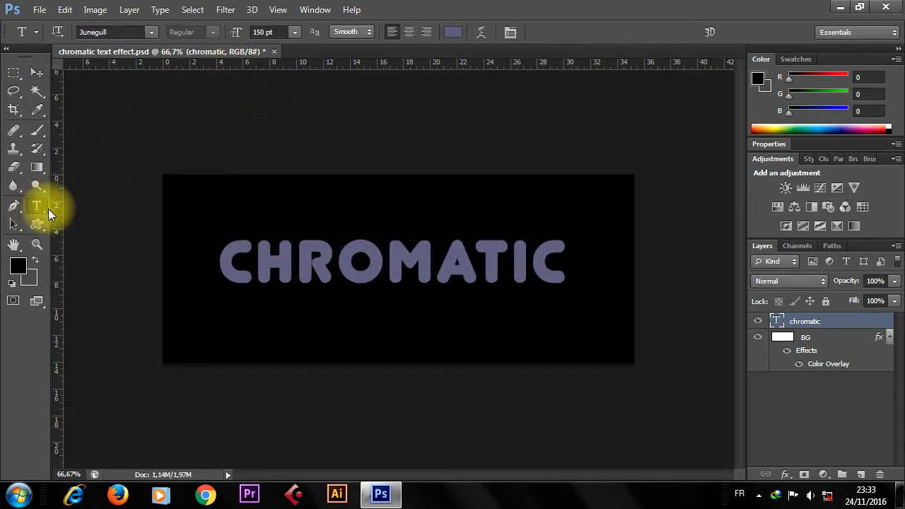
{"action": "left_click", "coordinate": [509, 33]}
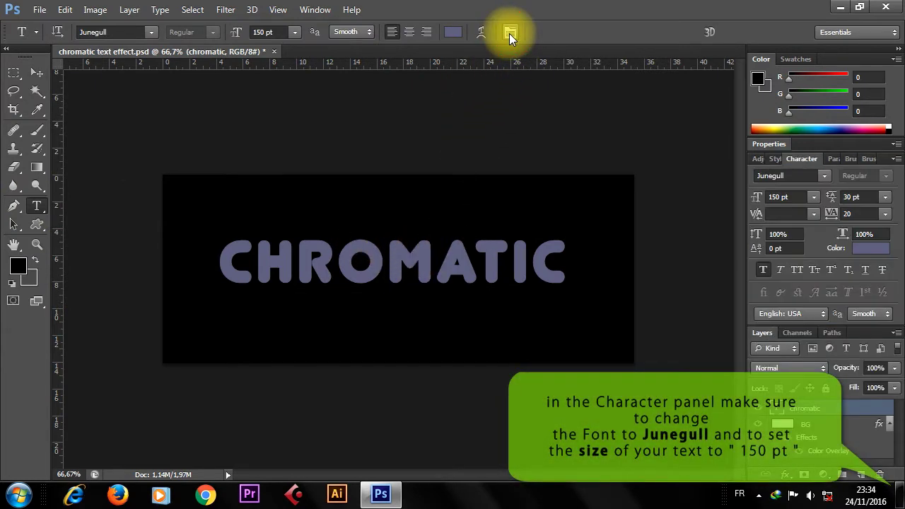
{"action": "left_click", "coordinate": [784, 196]}
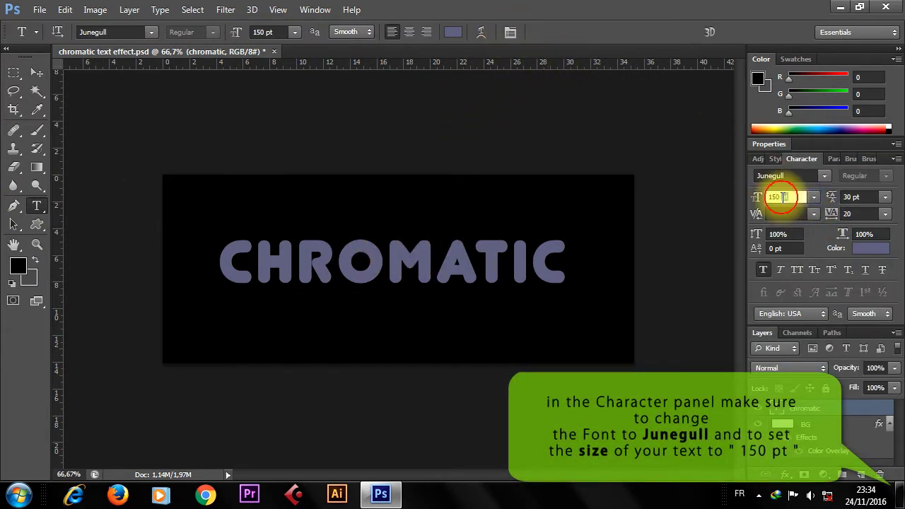
{"action": "left_click", "coordinate": [848, 198]}
{"action": "left_click", "coordinate": [751, 177]}
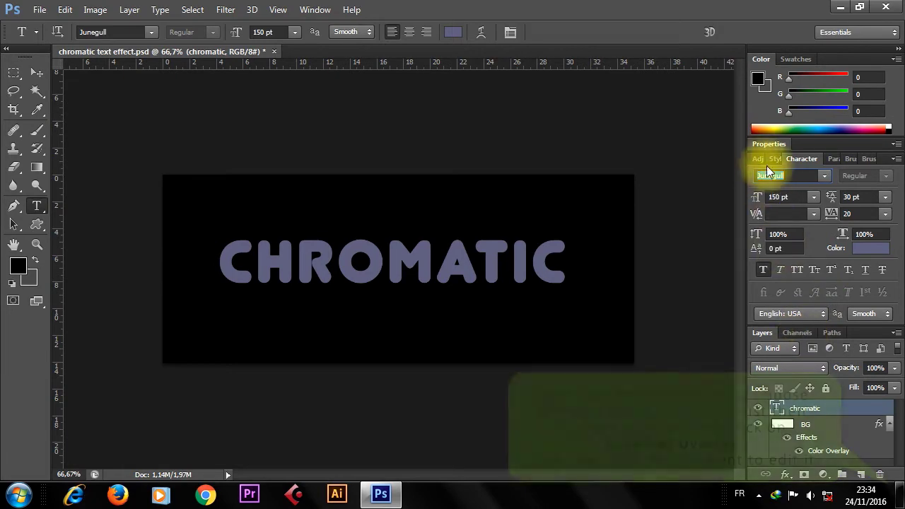
{"action": "left_click", "coordinate": [760, 162]}
Add a Spectrum preset gradient overlay to the chromatic text layer
{"action": "right_click", "coordinate": [847, 321]}
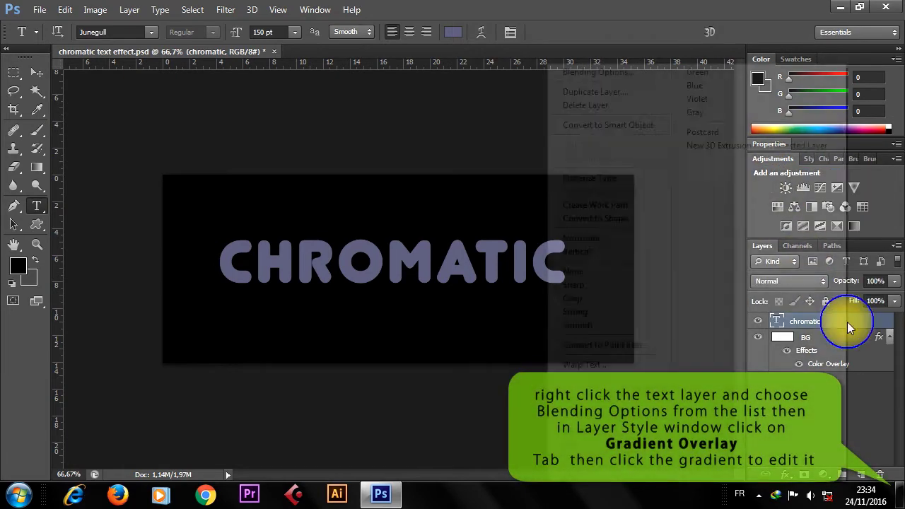
{"action": "left_click", "coordinate": [601, 76]}
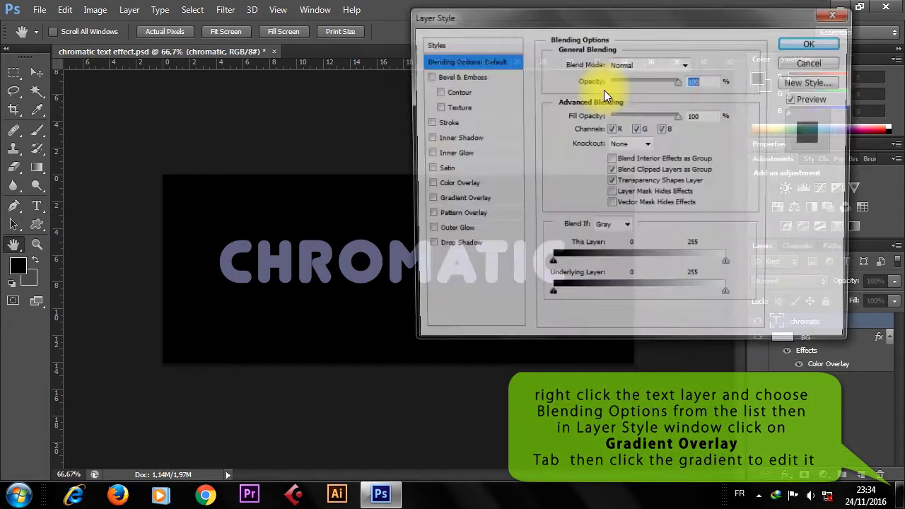
{"action": "left_click_drag", "start_coordinate": [634, 19], "coordinate": [603, 20]}
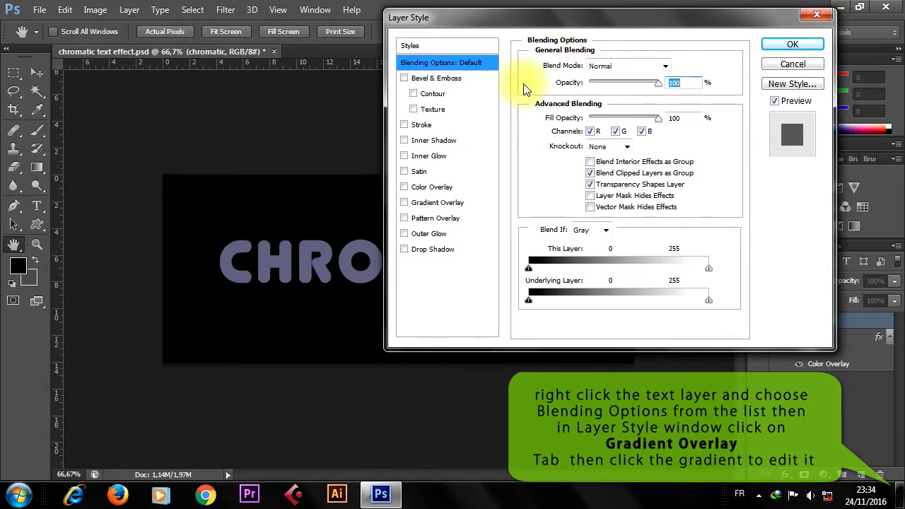
{"action": "left_click", "coordinate": [438, 204]}
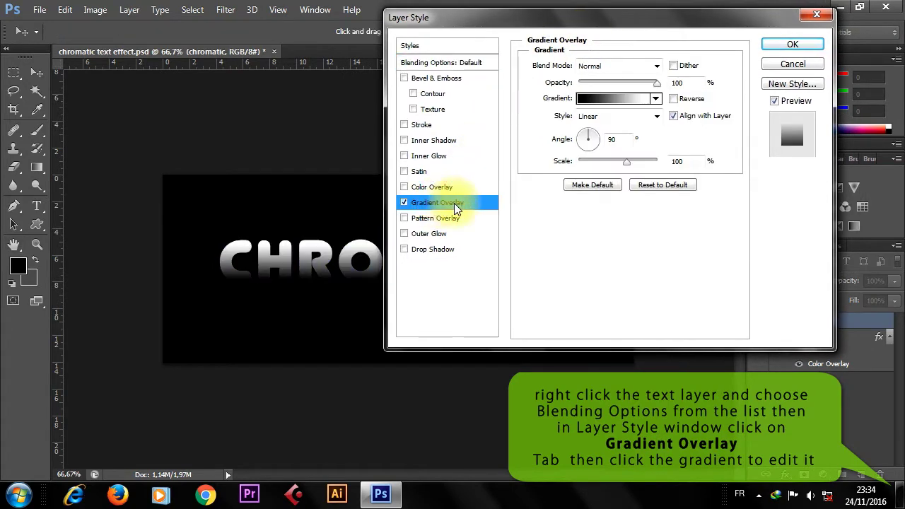
{"action": "left_click", "coordinate": [629, 99]}
{"action": "left_click", "coordinate": [527, 146]}
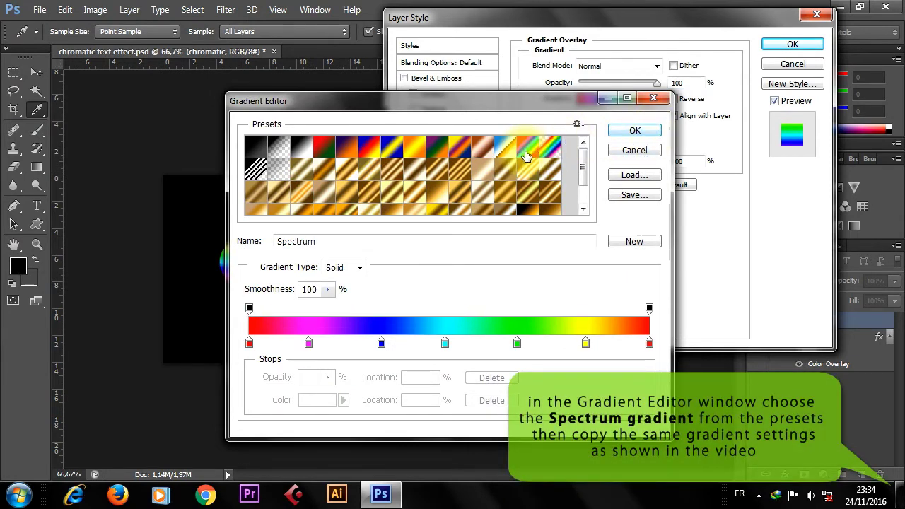
{"action": "left_click", "coordinate": [635, 132]}
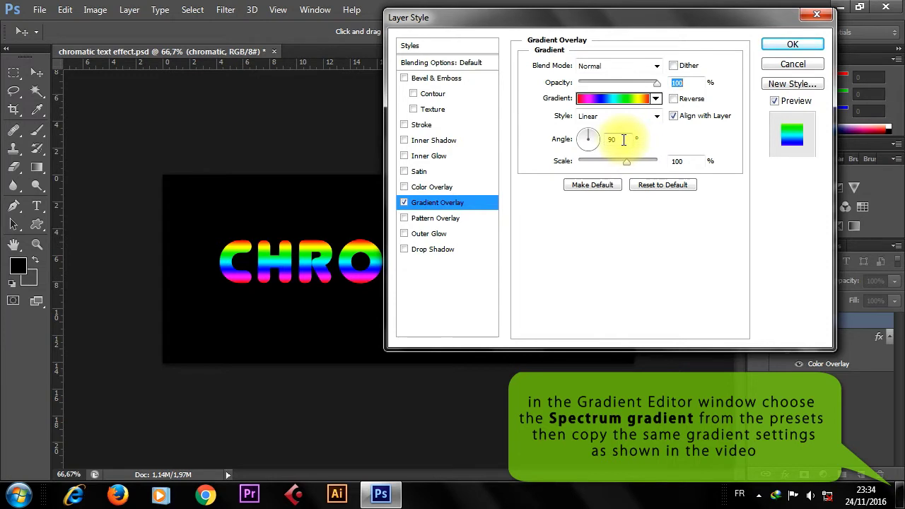
Set the gradient overlay to a 180° angle and about 107% scale, and apply it
{"action": "left_click_drag", "start_coordinate": [620, 140], "coordinate": [601, 145]}
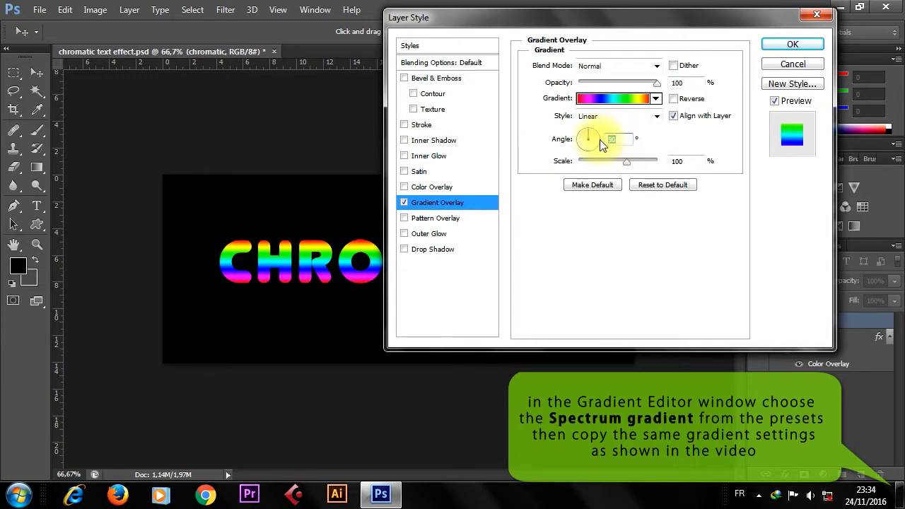
{"action": "type", "text": "15"}
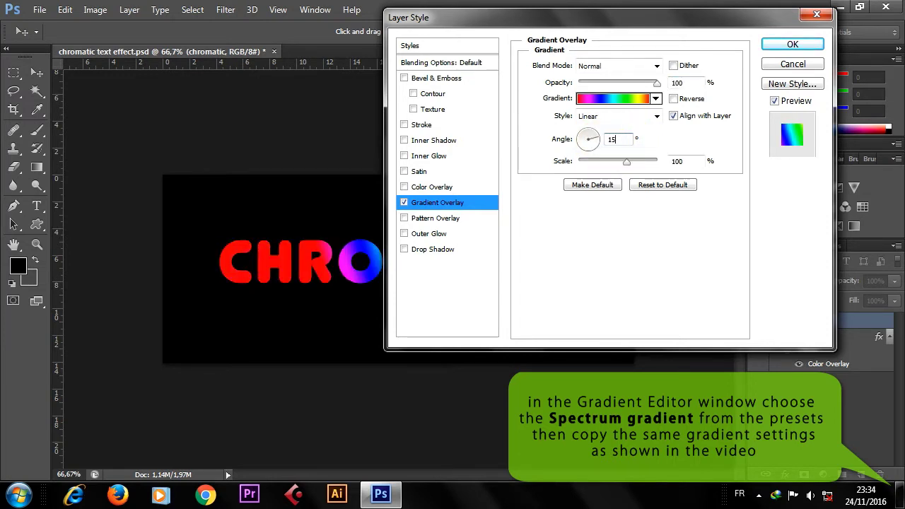
{"action": "type", "text": "0"}
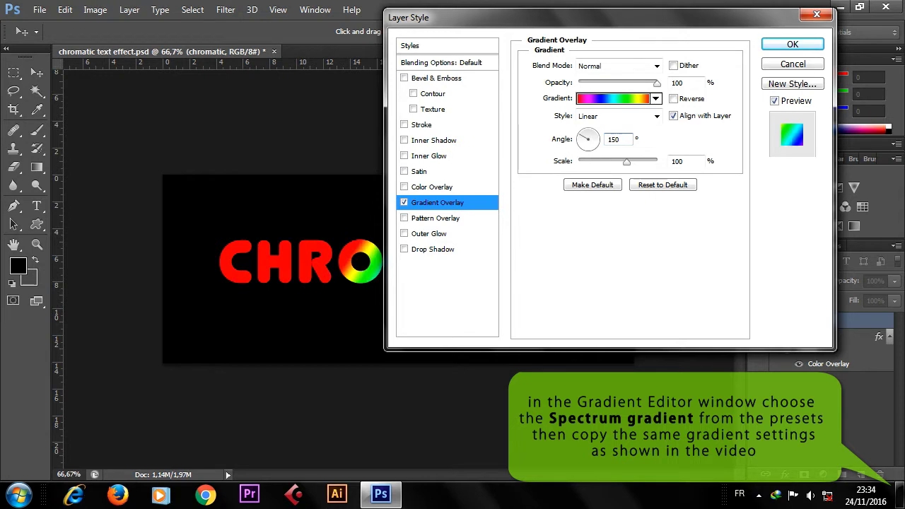
{"action": "key", "text": "BackSpace"}
{"action": "key", "text": "BackSpace"}
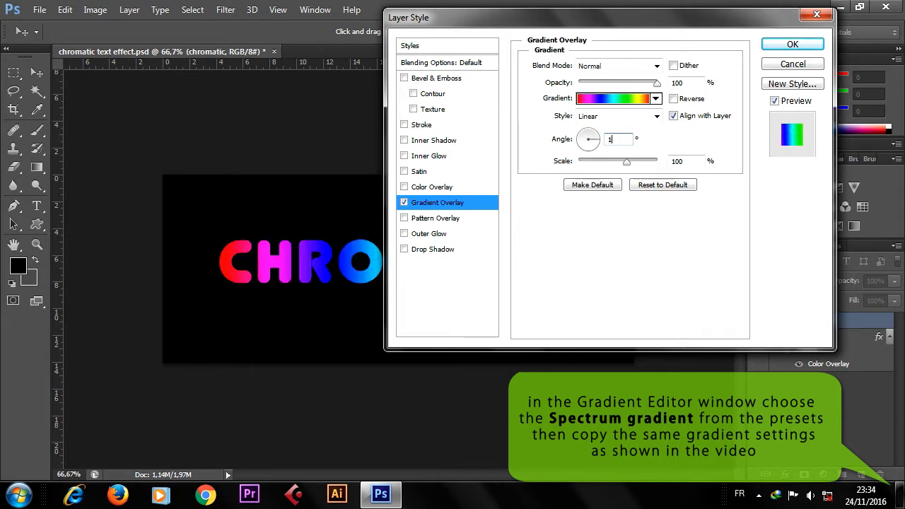
{"action": "type", "text": "80"}
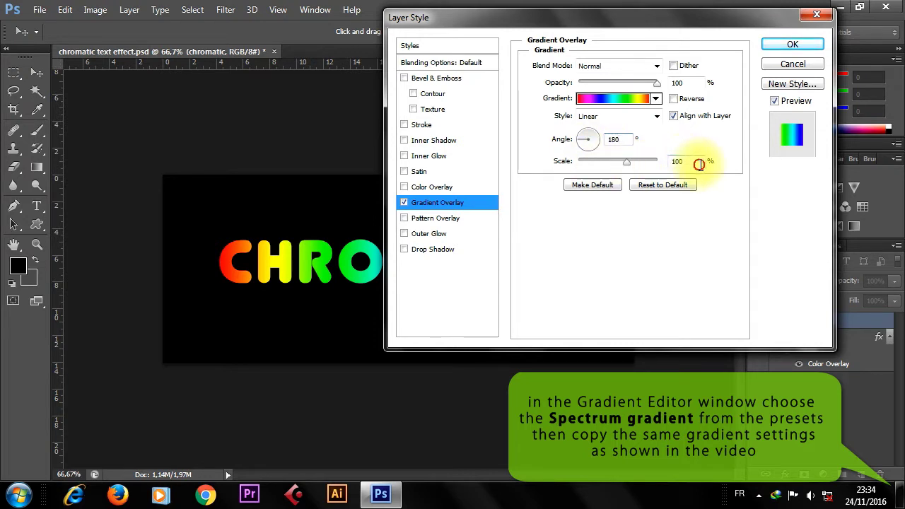
{"action": "left_click_drag", "start_coordinate": [698, 164], "coordinate": [668, 161]}
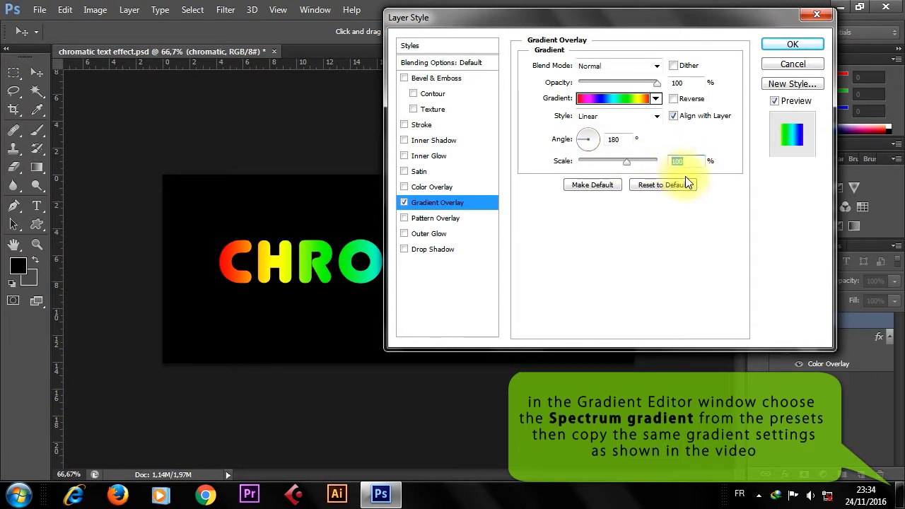
{"action": "type", "text": "111"}
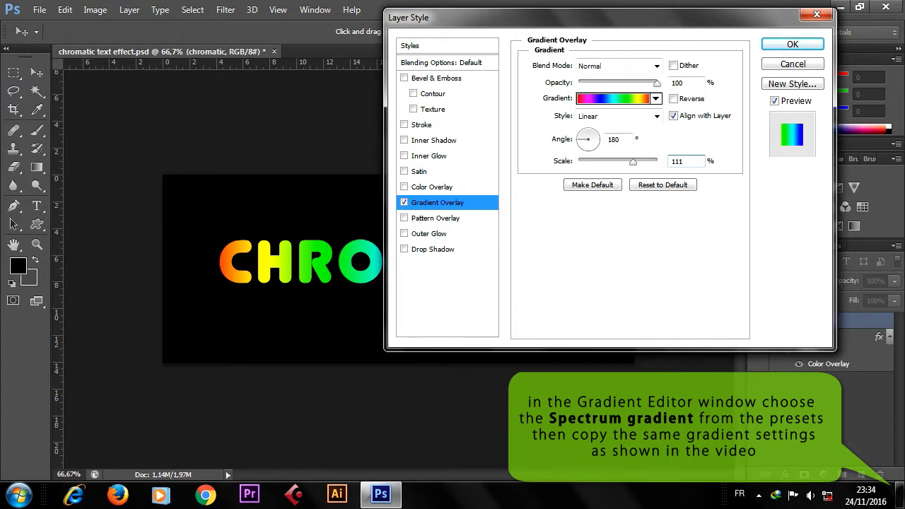
{"action": "left_click", "coordinate": [696, 224]}
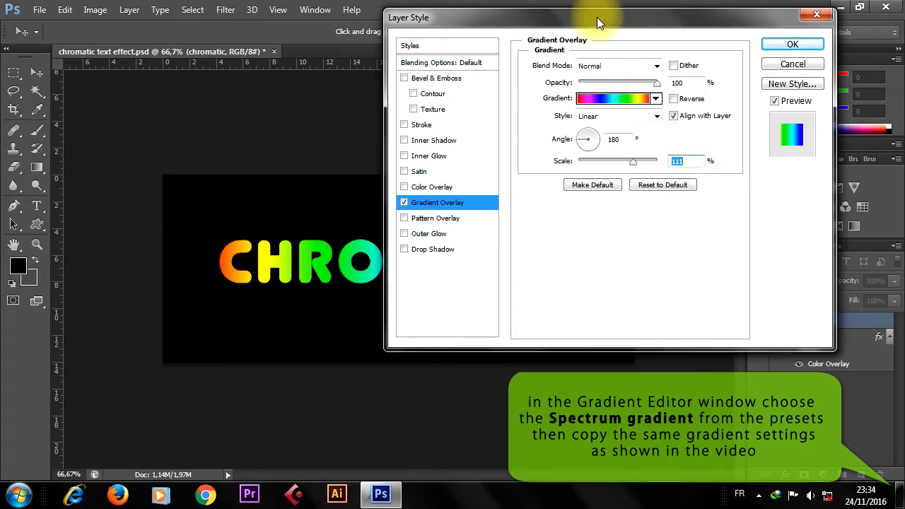
{"action": "mouse_move", "coordinate": [599, 17]}
{"action": "left_mouse_down"}
{"action": "mouse_move", "coordinate": [665, 5]}
{"action": "mouse_move", "coordinate": [588, 60]}
{"action": "left_mouse_up"}
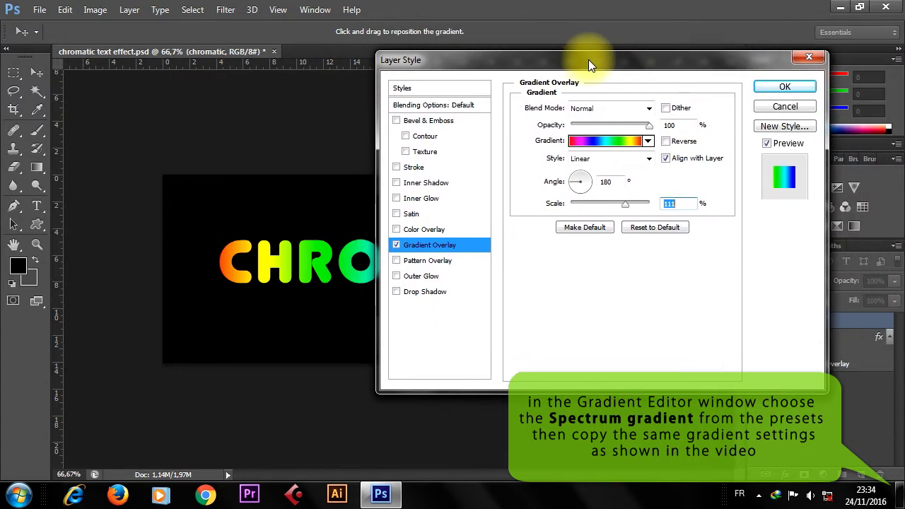
{"action": "key", "text": "Down"}
{"action": "key", "text": "Down"}
{"action": "key", "text": "Down"}
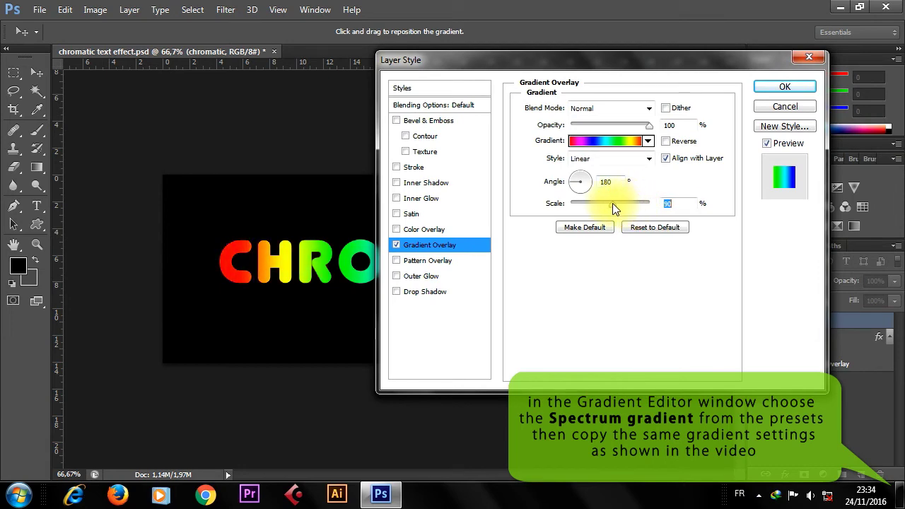
{"action": "left_click", "coordinate": [784, 86]}
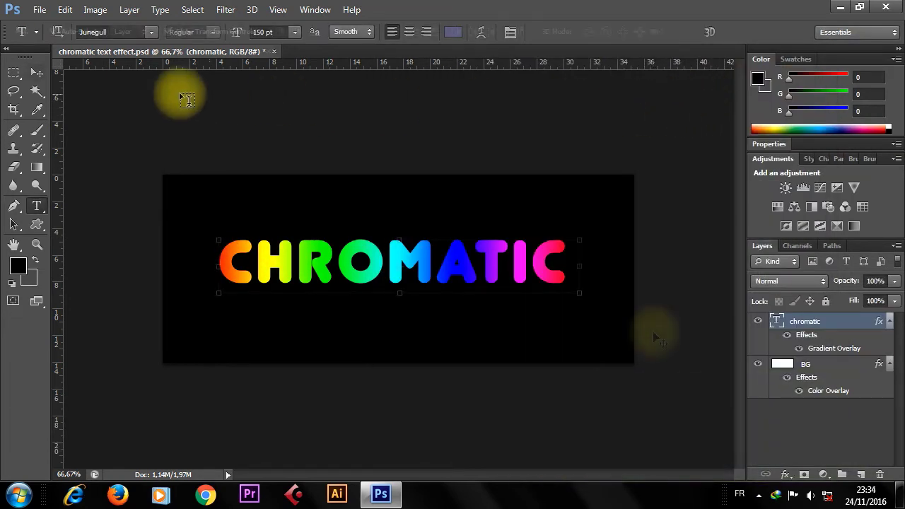
Select the chromatic text layer with the Move tool and reopen its Blending Options
{"action": "left_click", "coordinate": [35, 71]}
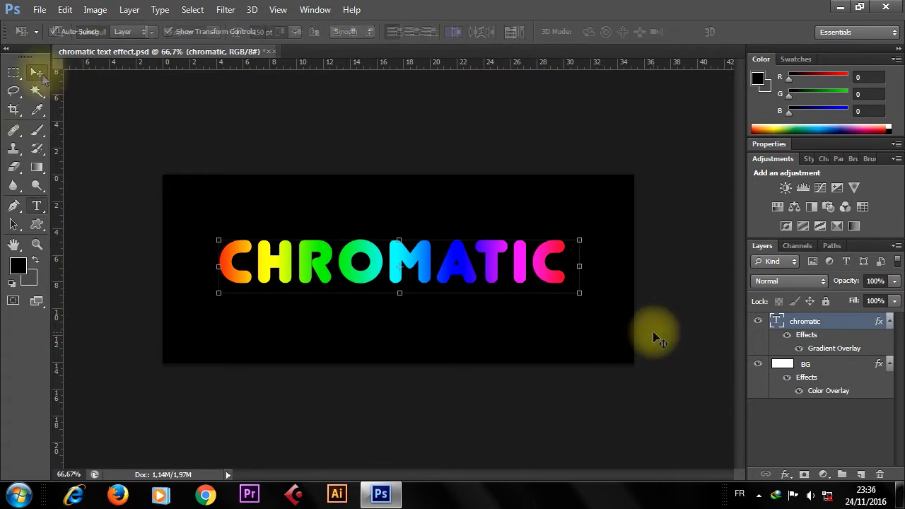
{"action": "left_click", "coordinate": [847, 325]}
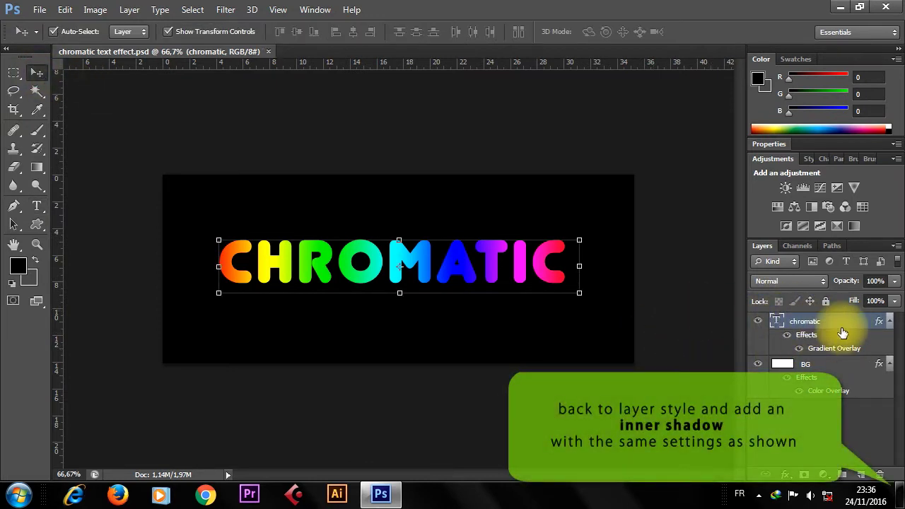
{"action": "right_click", "coordinate": [841, 322]}
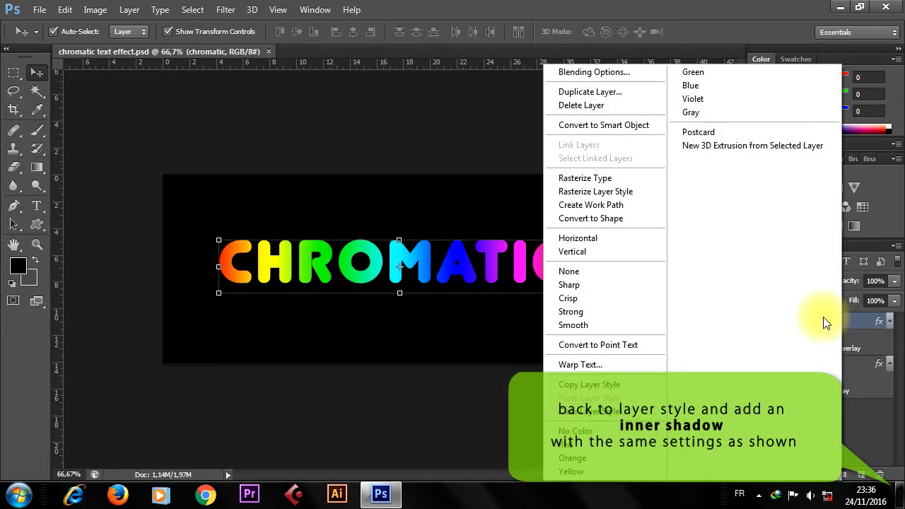
{"action": "left_click", "coordinate": [596, 73]}
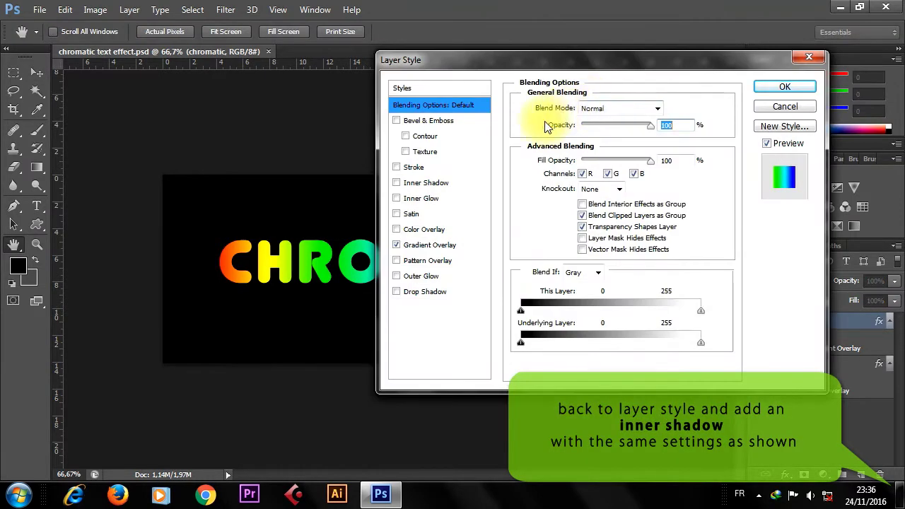
Add a Multiply inner shadow at 84% opacity and -42° angle, without global light
{"action": "left_click", "coordinate": [443, 185]}
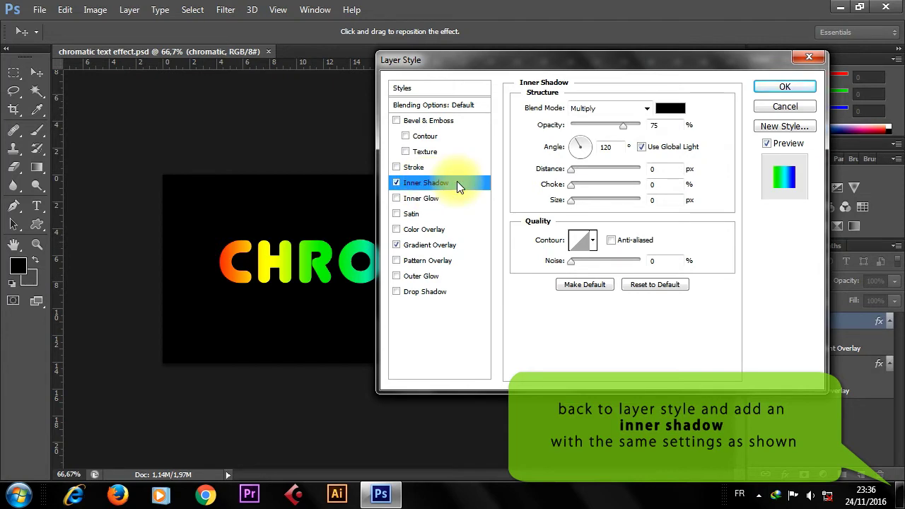
{"action": "left_click", "coordinate": [614, 109]}
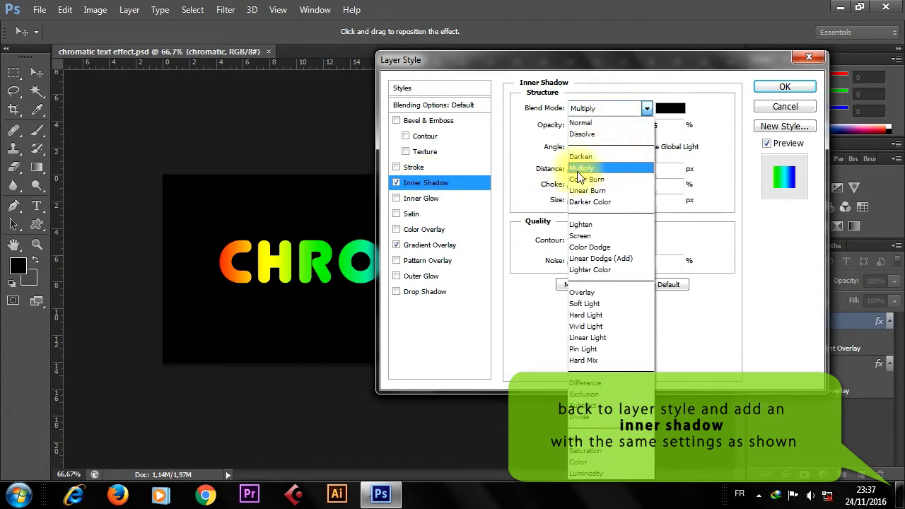
{"action": "left_click", "coordinate": [607, 168]}
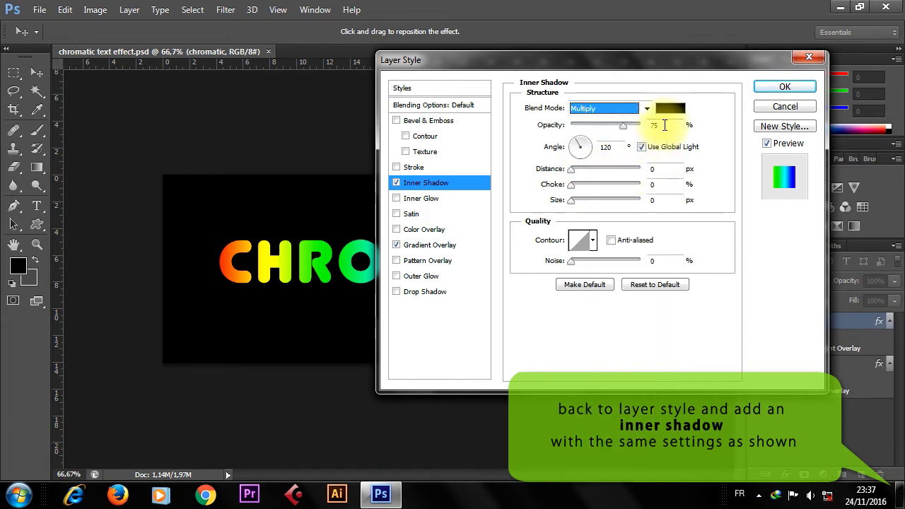
{"action": "left_click_drag", "start_coordinate": [664, 125], "coordinate": [647, 127]}
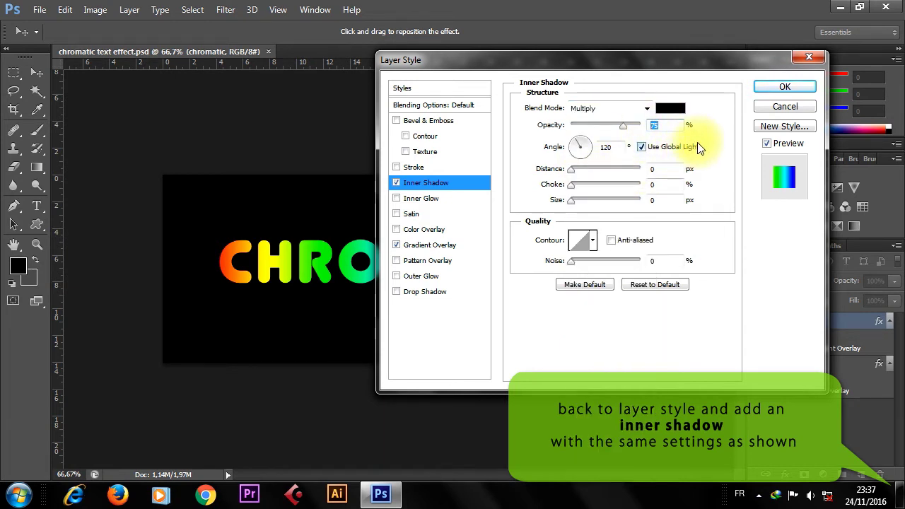
{"action": "type", "text": "84"}
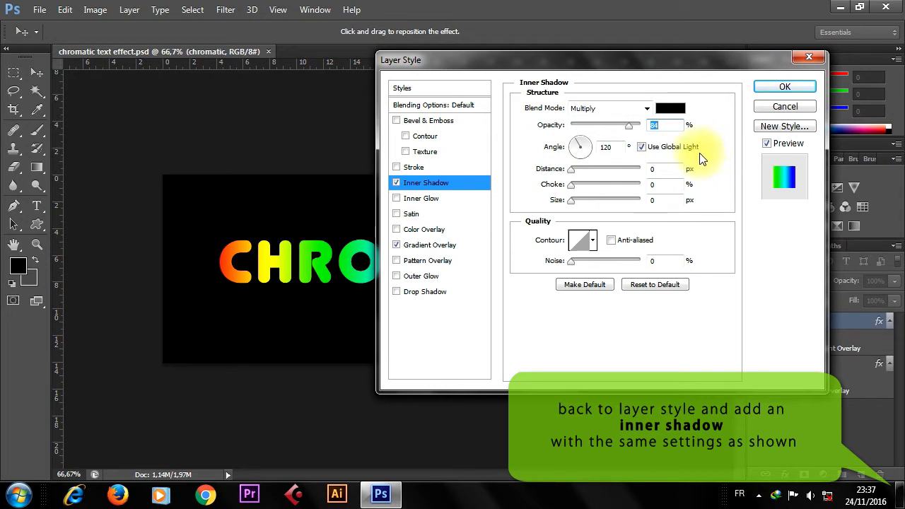
{"action": "double_click", "coordinate": [602, 146]}
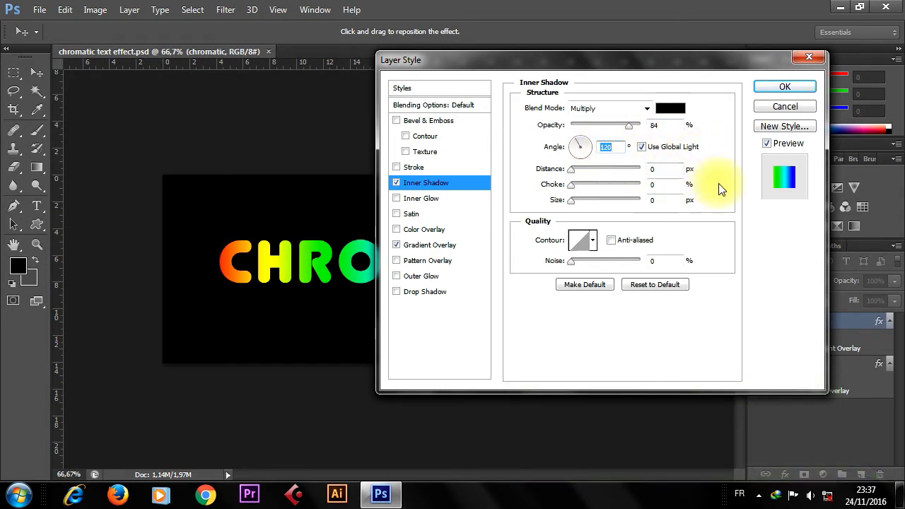
{"action": "type", "text": "-42"}
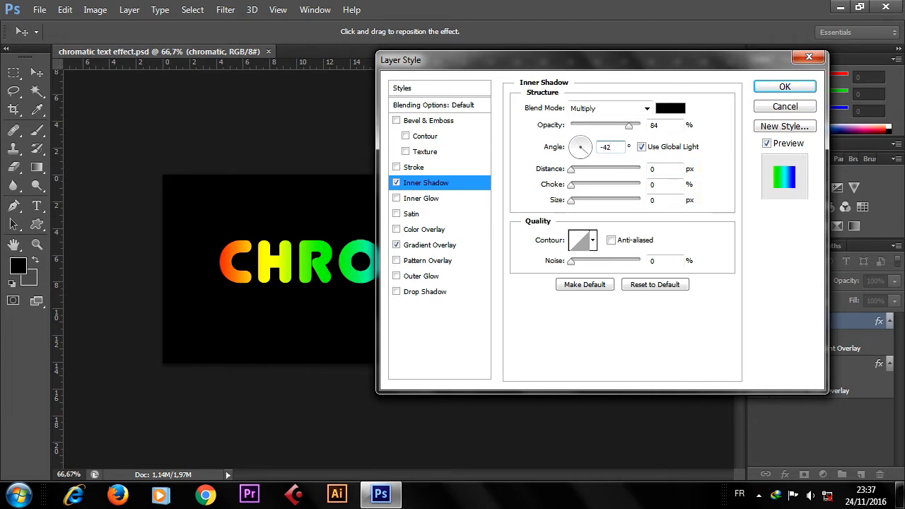
{"action": "left_click", "coordinate": [641, 146]}
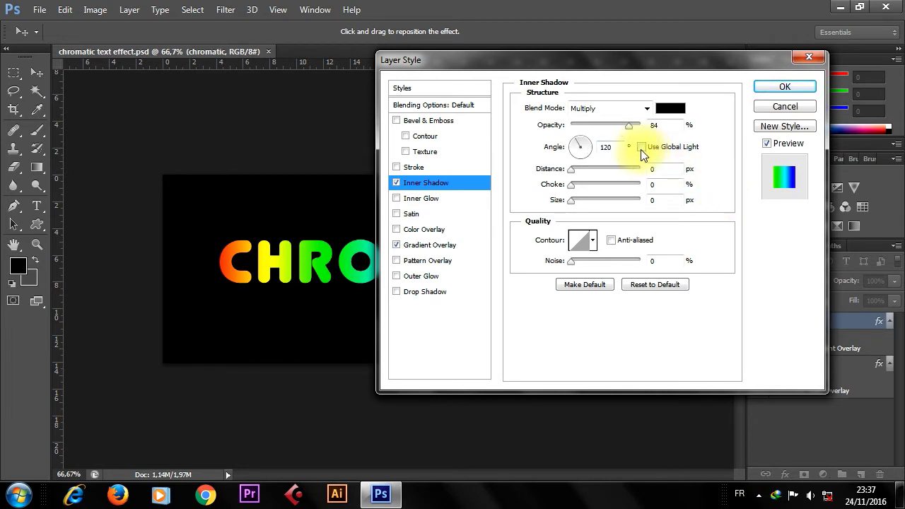
{"action": "double_click", "coordinate": [616, 146]}
{"action": "type", "text": "42"}
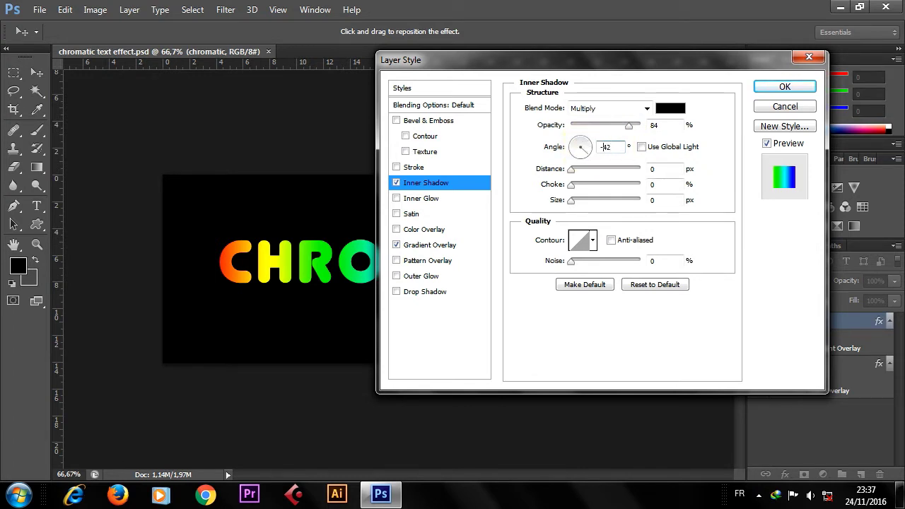
Set the inner shadow distance to 0 px, choke to 32% and size to 16 px
{"action": "left_click", "coordinate": [658, 169]}
{"action": "left_click_drag", "start_coordinate": [659, 170], "coordinate": [635, 171]}
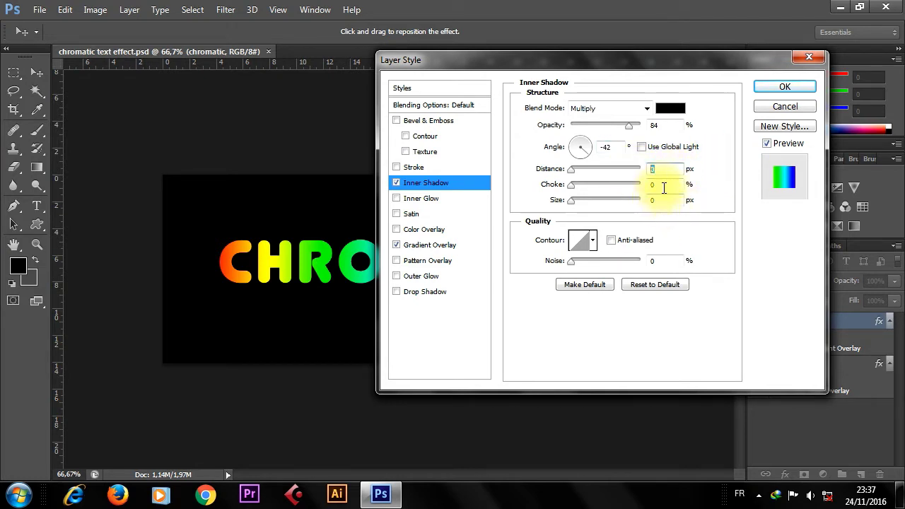
{"action": "left_click_drag", "start_coordinate": [663, 186], "coordinate": [641, 188]}
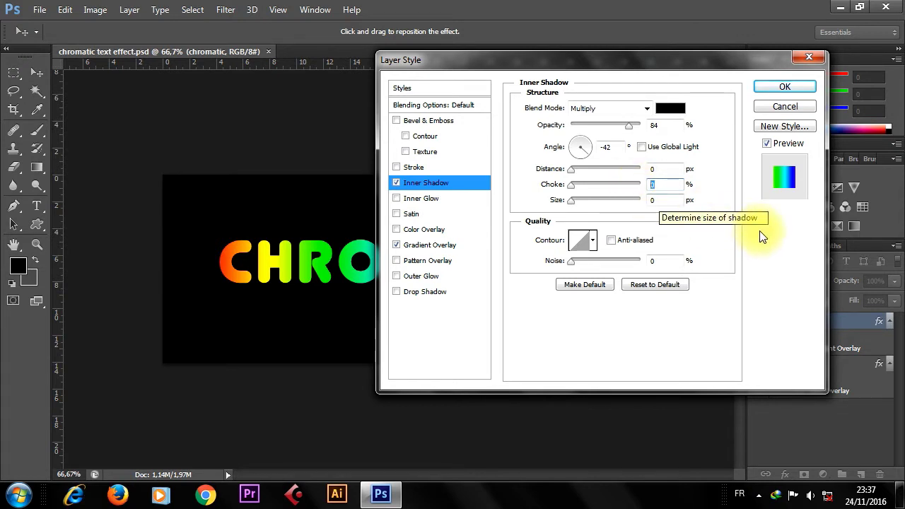
{"action": "type", "text": "32"}
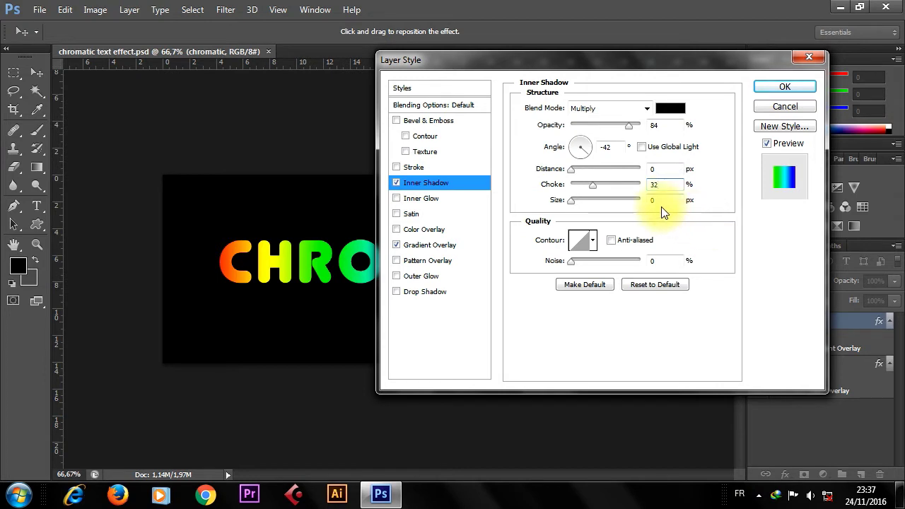
{"action": "left_click", "coordinate": [657, 199]}
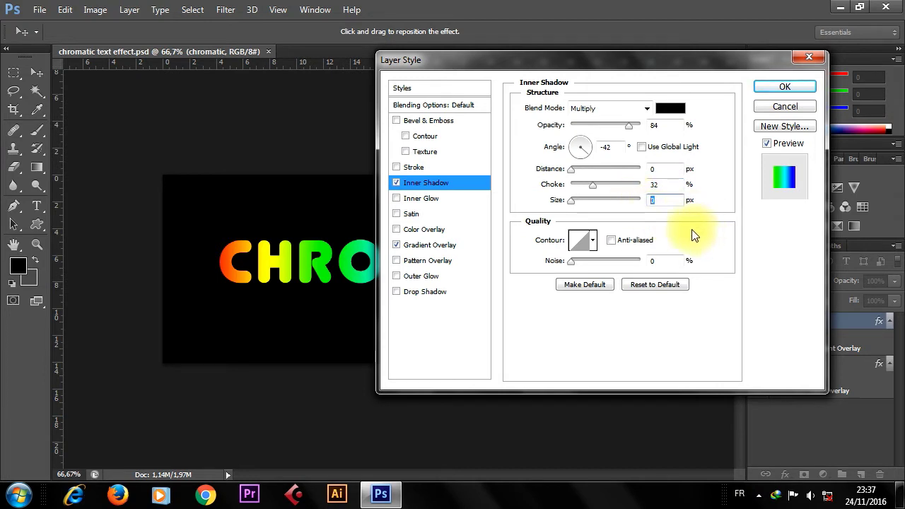
{"action": "type", "text": "16"}
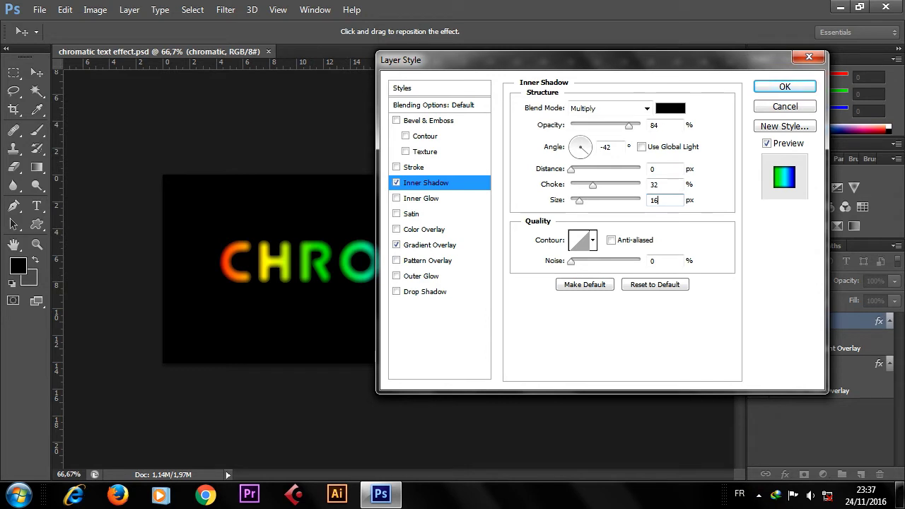
Give the inner shadow a different contour preset, apply the style, and deselect to view the neon outlines
{"action": "left_click", "coordinate": [593, 242]}
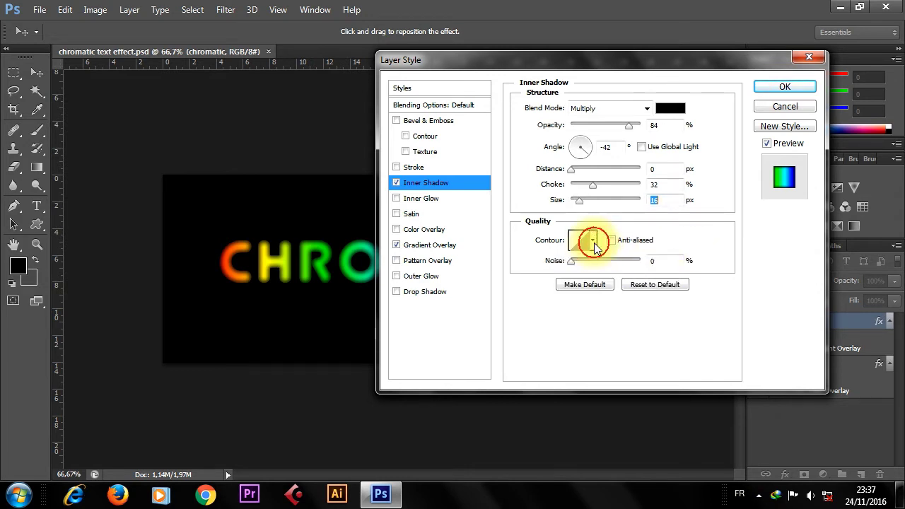
{"action": "left_click", "coordinate": [592, 243]}
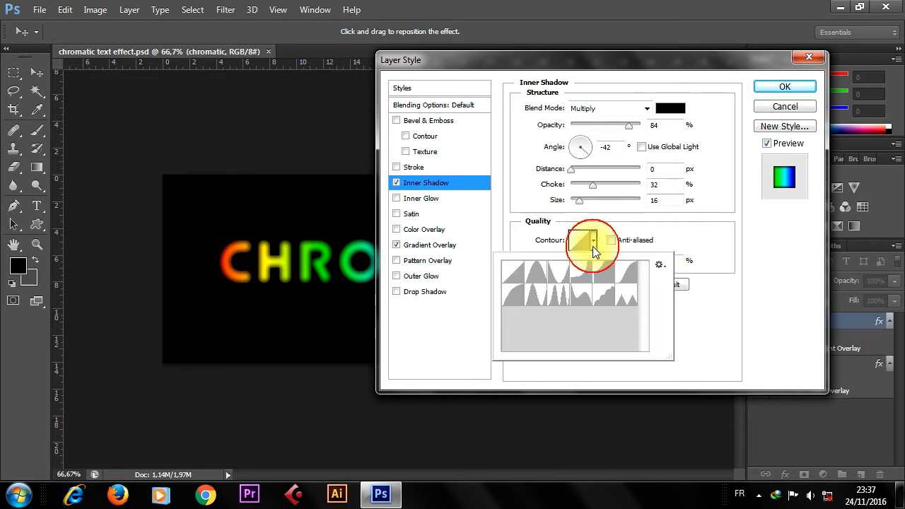
{"action": "left_click", "coordinate": [626, 273]}
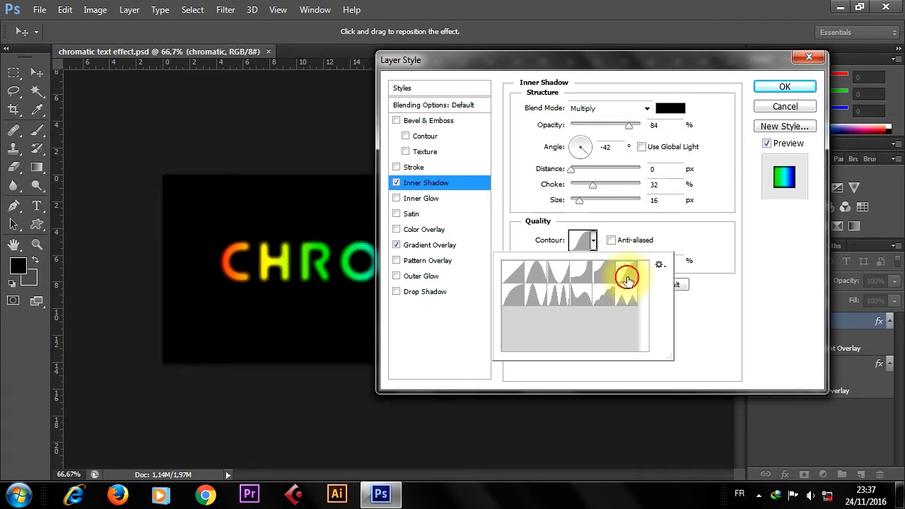
{"action": "left_click", "coordinate": [731, 237]}
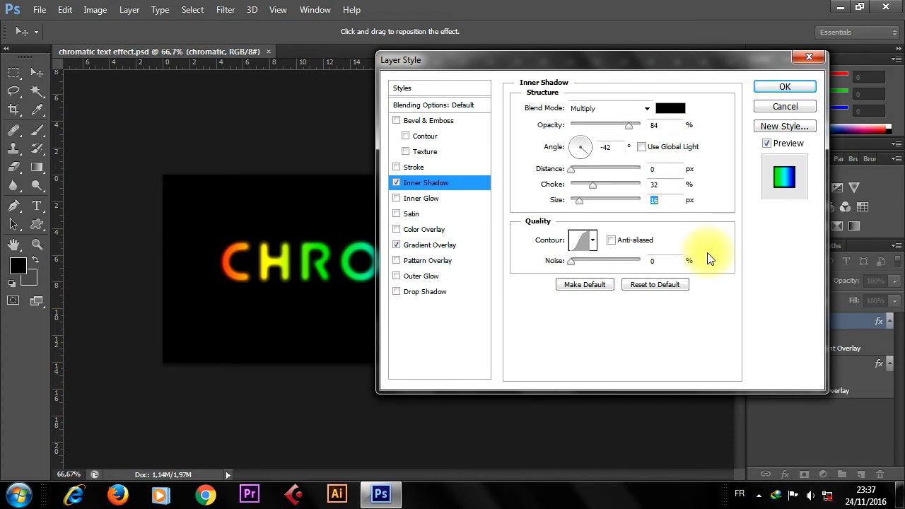
{"action": "left_click", "coordinate": [777, 89]}
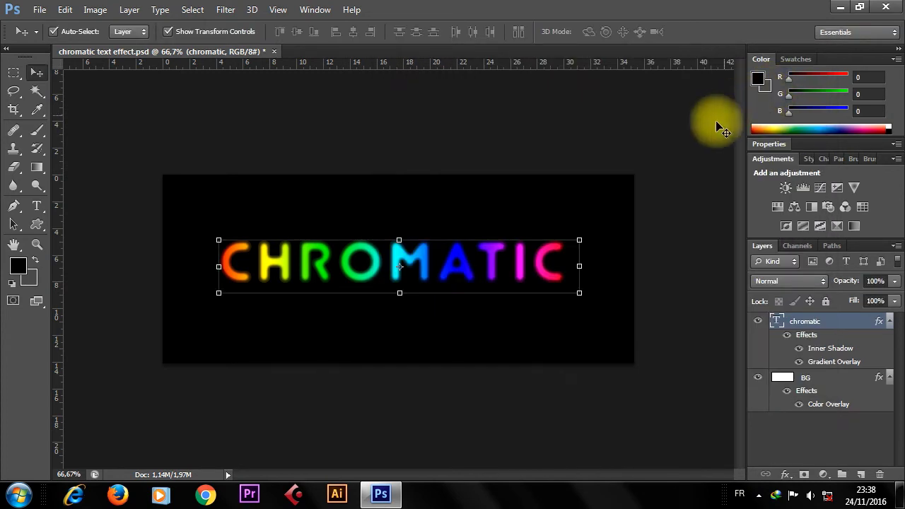
{"action": "left_click", "coordinate": [666, 314]}
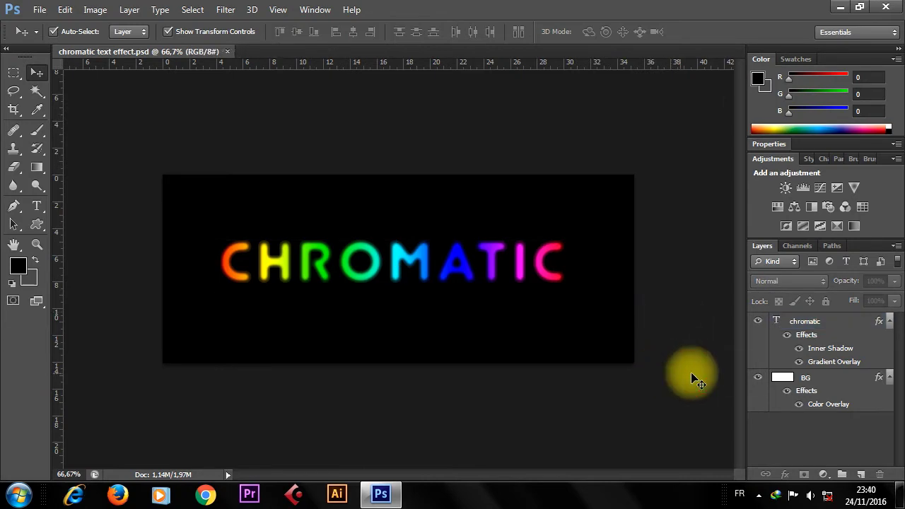
Add a Bevel & Emboss to the chromatic layer using Inner Bevel style and Smooth technique
{"action": "left_click", "coordinate": [847, 321]}
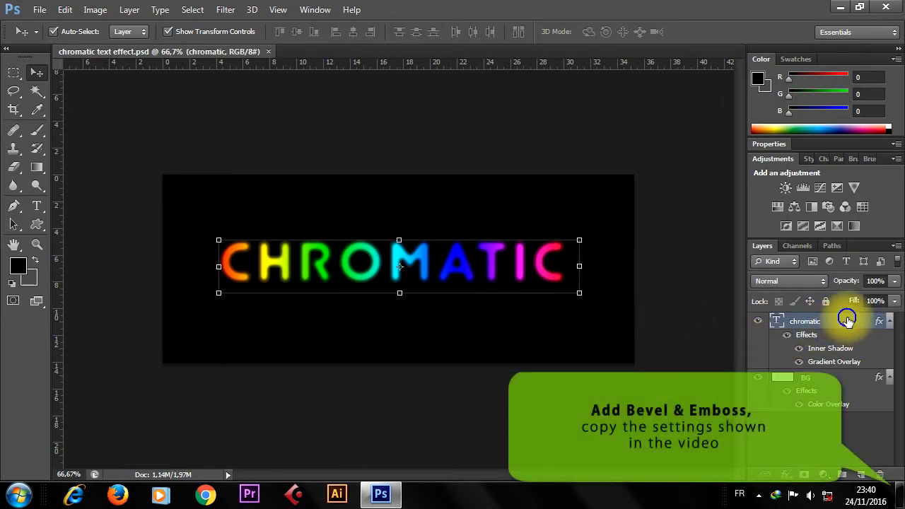
{"action": "right_click", "coordinate": [847, 322]}
{"action": "left_click", "coordinate": [605, 71]}
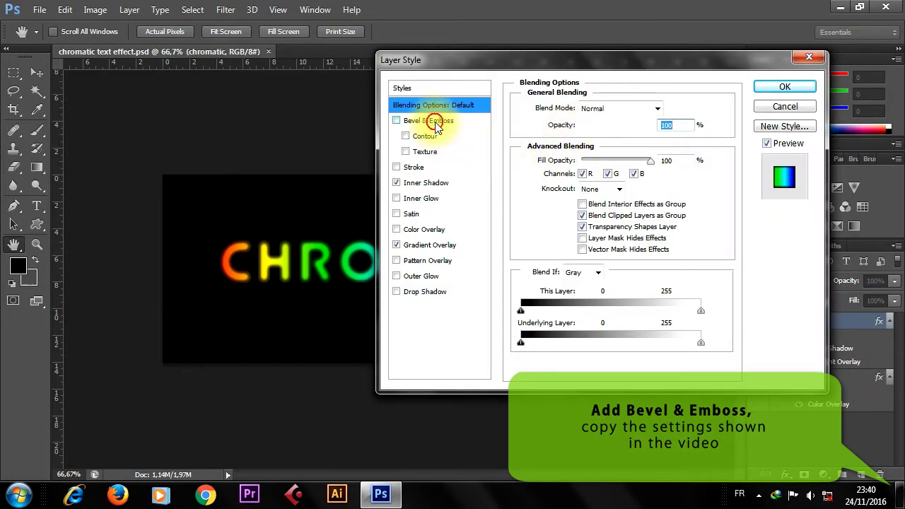
{"action": "left_click", "coordinate": [435, 122]}
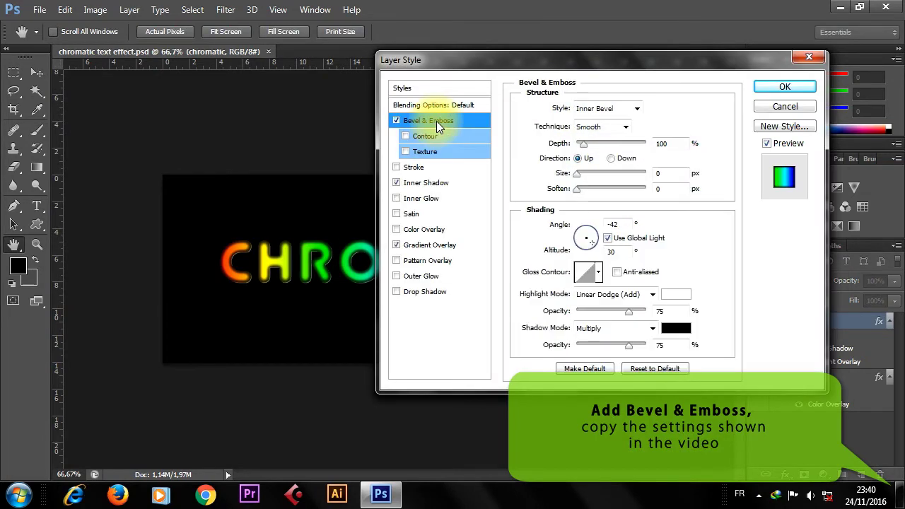
{"action": "left_click", "coordinate": [637, 110]}
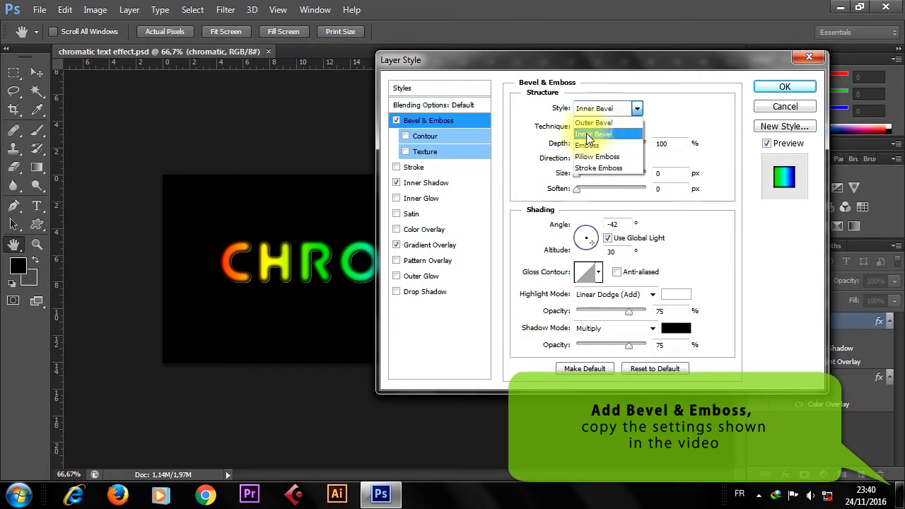
{"action": "left_click", "coordinate": [616, 134]}
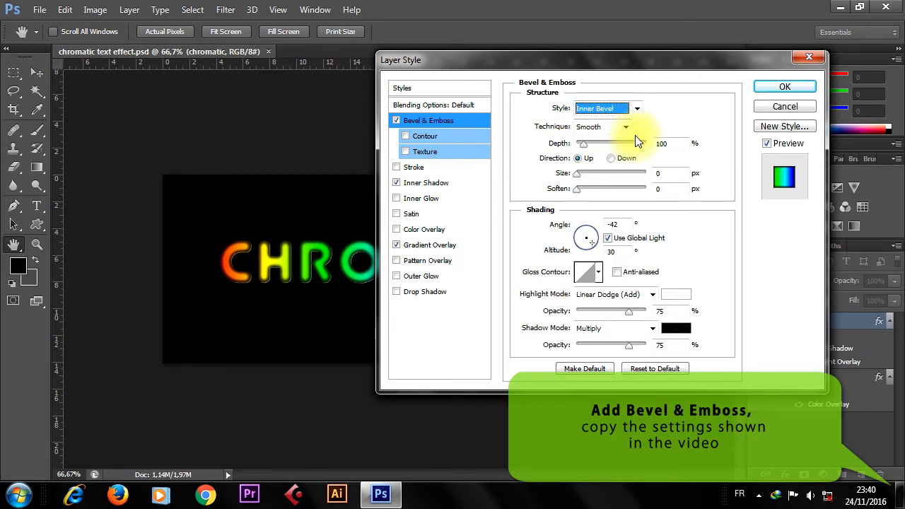
{"action": "left_click", "coordinate": [625, 127]}
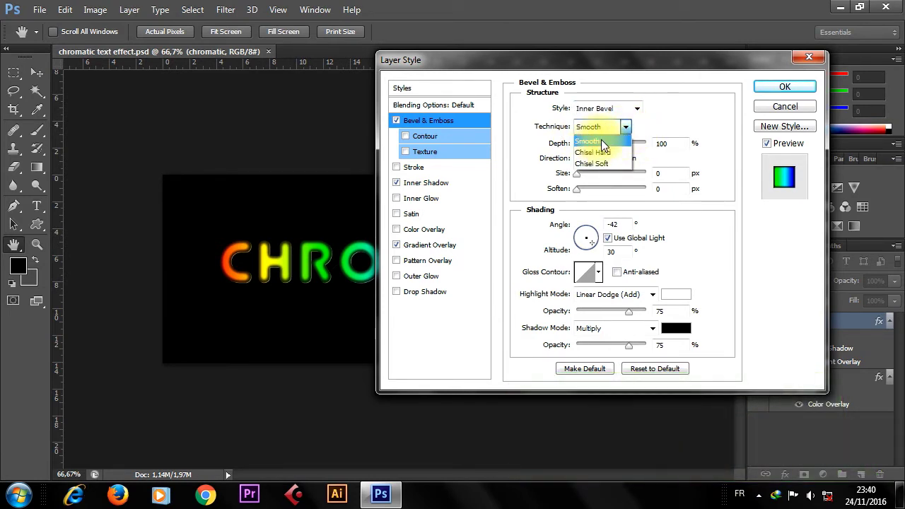
{"action": "left_click", "coordinate": [601, 142]}
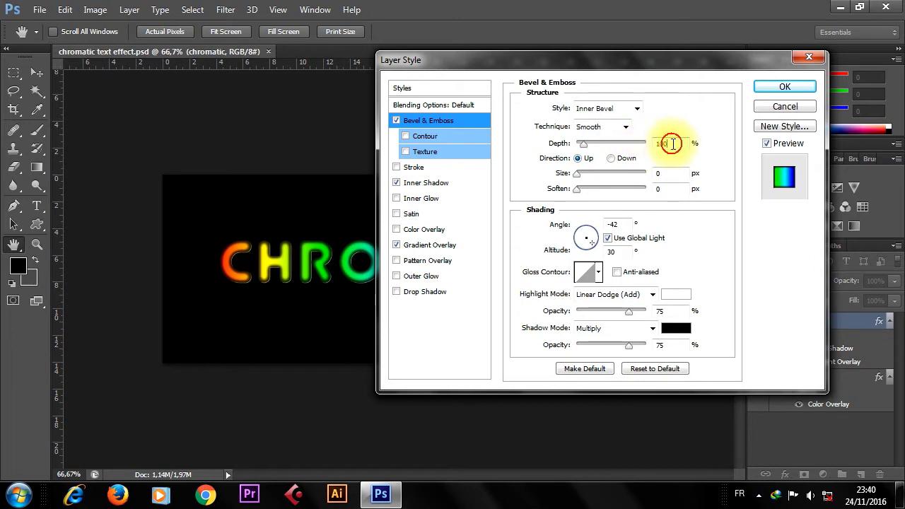
Set the bevel depth to 32%, direction Down, size 7 px and soften 5 px
{"action": "left_click_drag", "start_coordinate": [672, 144], "coordinate": [651, 146]}
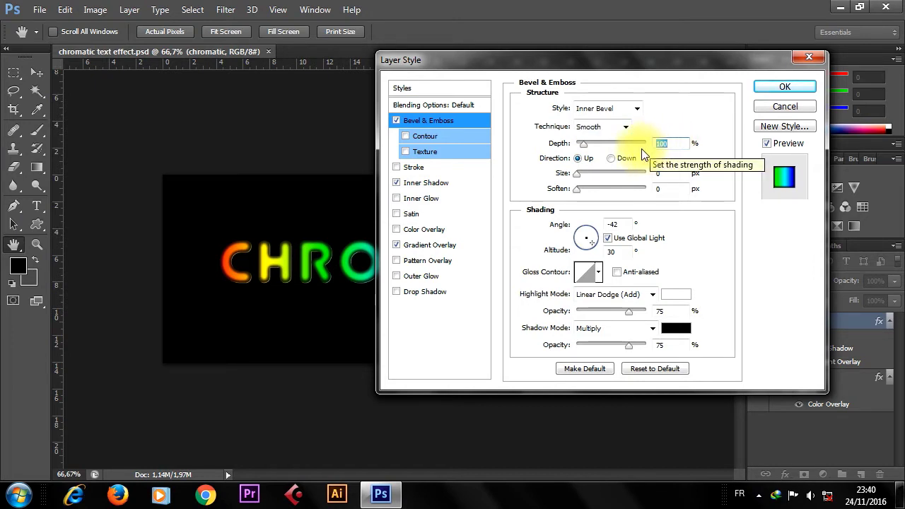
{"action": "type", "text": "32"}
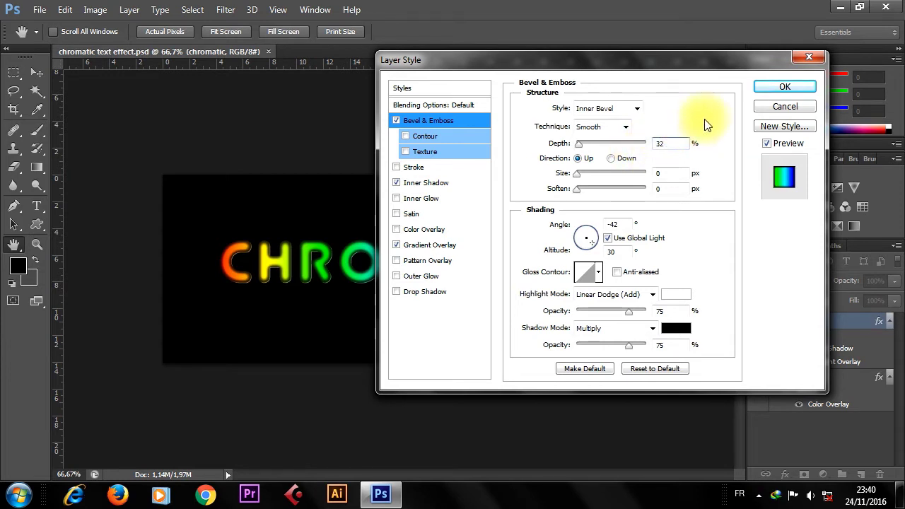
{"action": "left_click", "coordinate": [611, 158]}
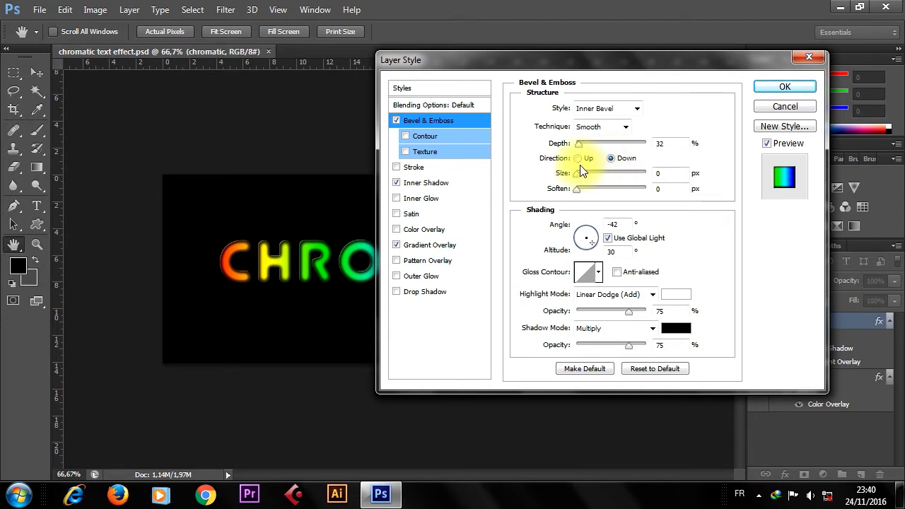
{"action": "double_click", "coordinate": [658, 173]}
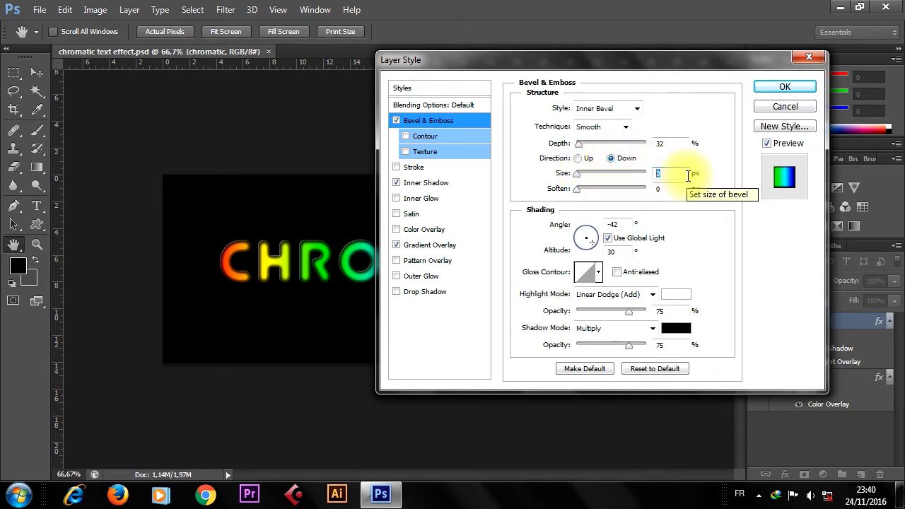
{"action": "type", "text": "7"}
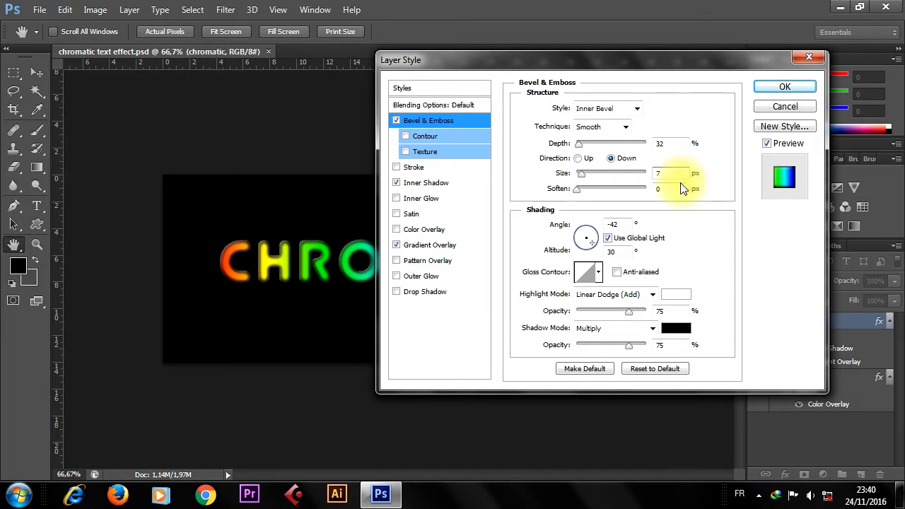
{"action": "left_click", "coordinate": [664, 189]}
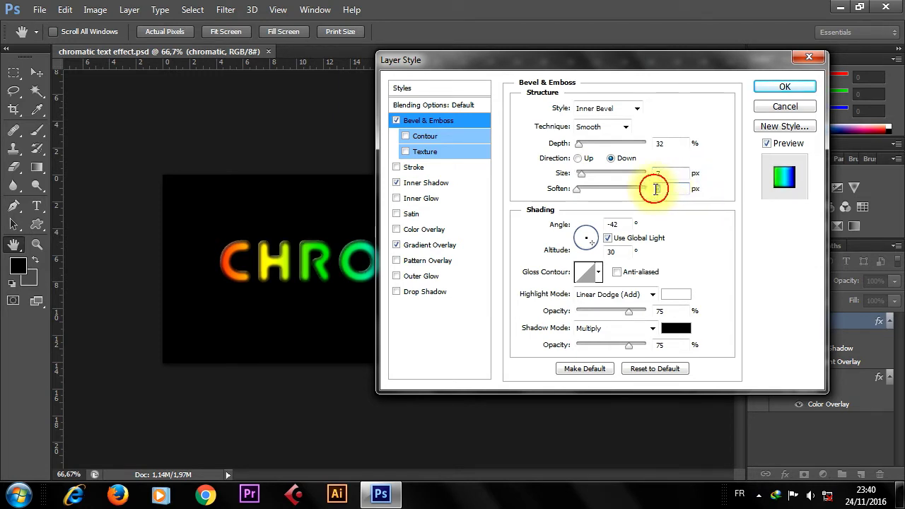
{"action": "type", "text": "5"}
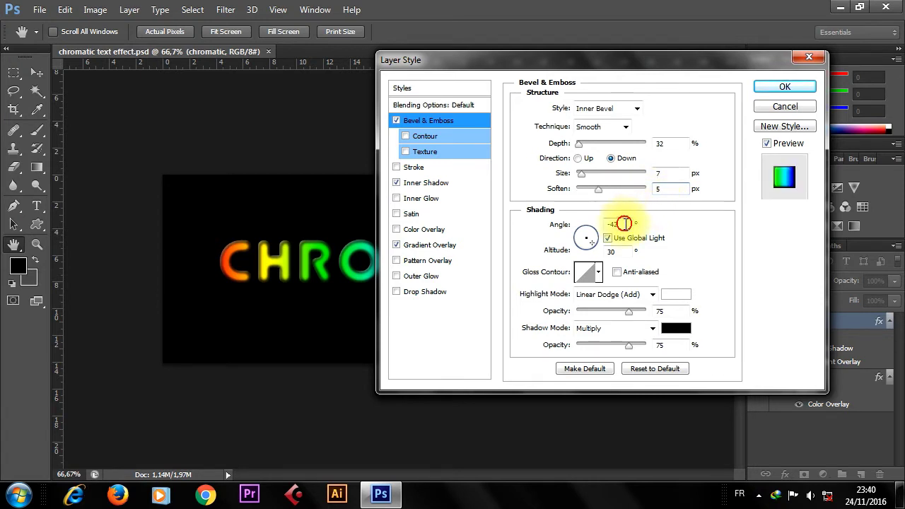
Turn off Use Global Light for the bevel and set its angle to -42° and altitude to 48°
{"action": "left_click_drag", "start_coordinate": [625, 224], "coordinate": [602, 224]}
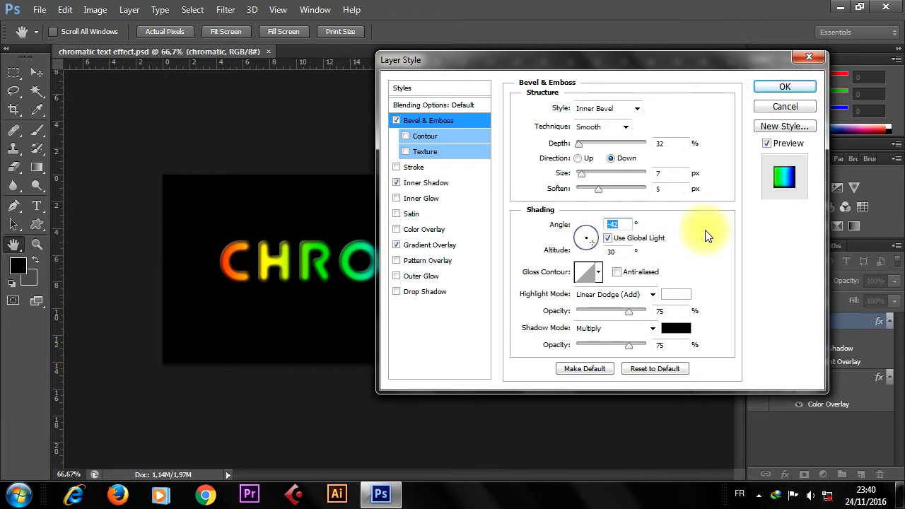
{"action": "left_click", "coordinate": [607, 237]}
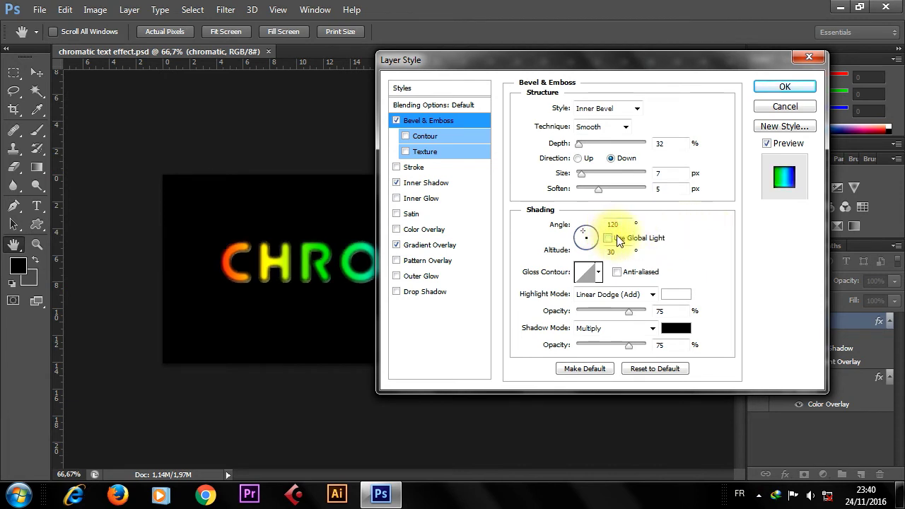
{"action": "left_click_drag", "start_coordinate": [625, 224], "coordinate": [596, 224]}
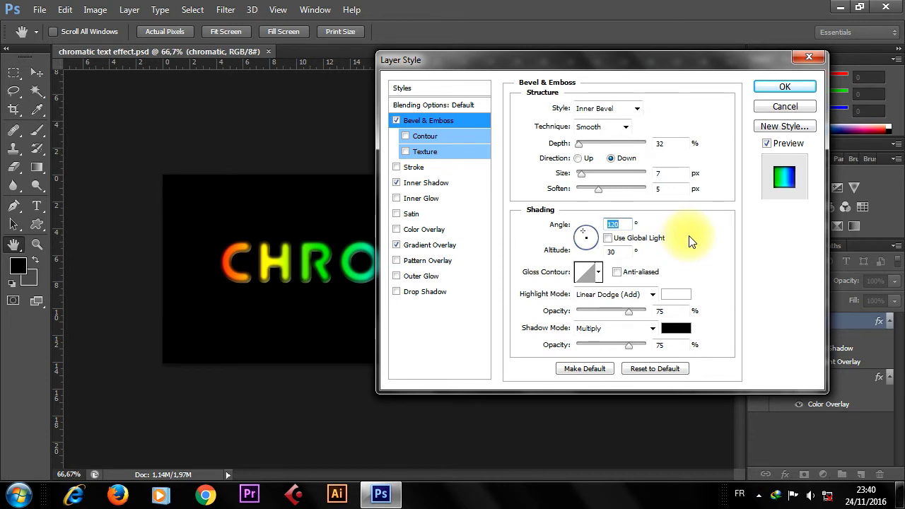
{"action": "type", "text": "-"}
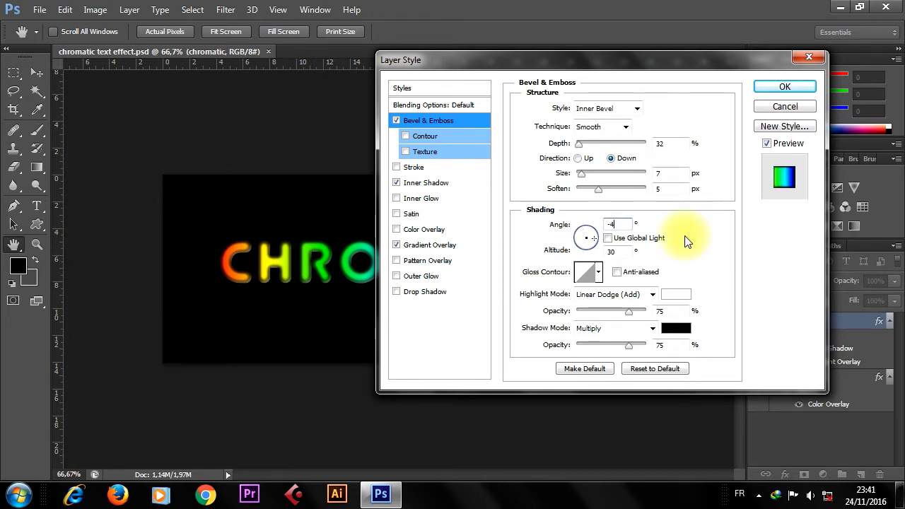
{"action": "type", "text": "42"}
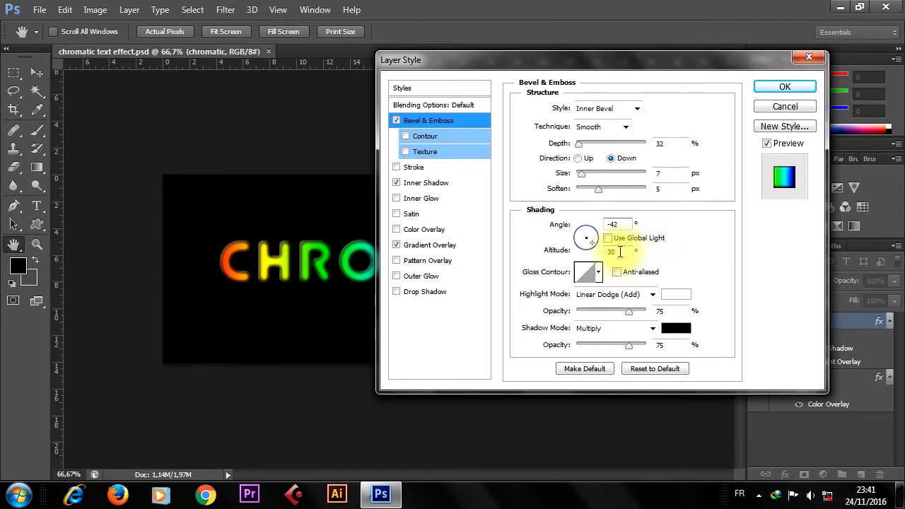
{"action": "left_click", "coordinate": [610, 252]}
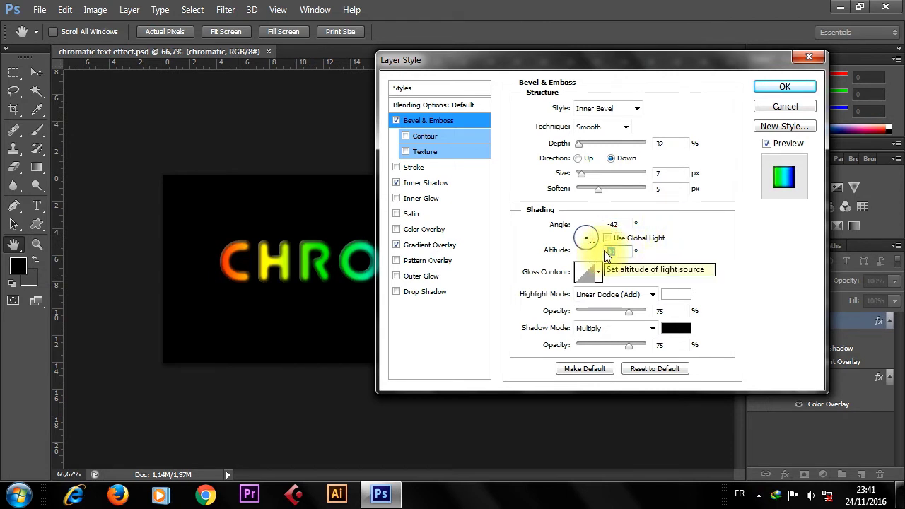
{"action": "type", "text": "48"}
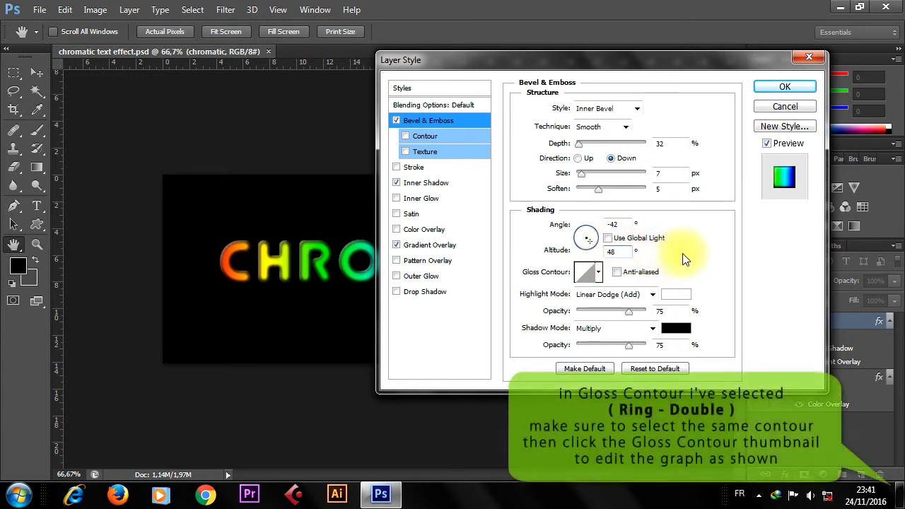
Apply the Ring - Double gloss contour preset to the bevel
{"action": "left_click", "coordinate": [599, 276]}
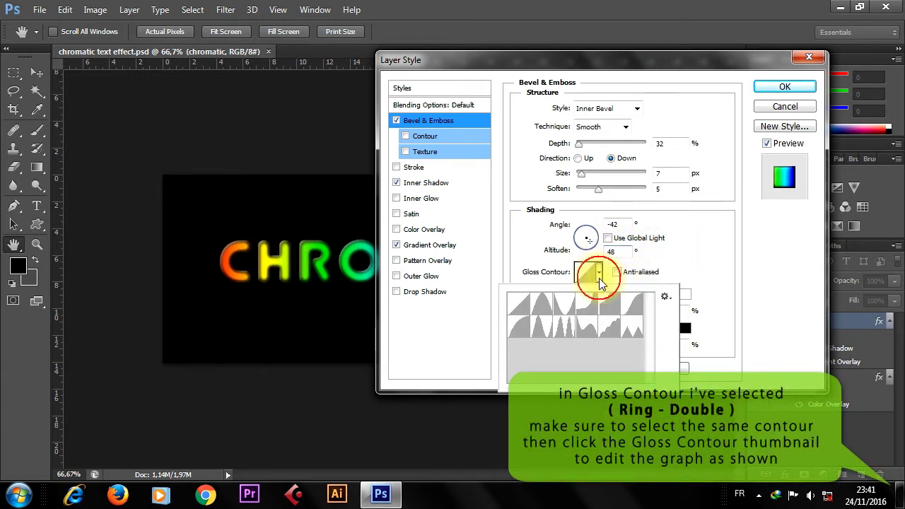
{"action": "left_click", "coordinate": [564, 329]}
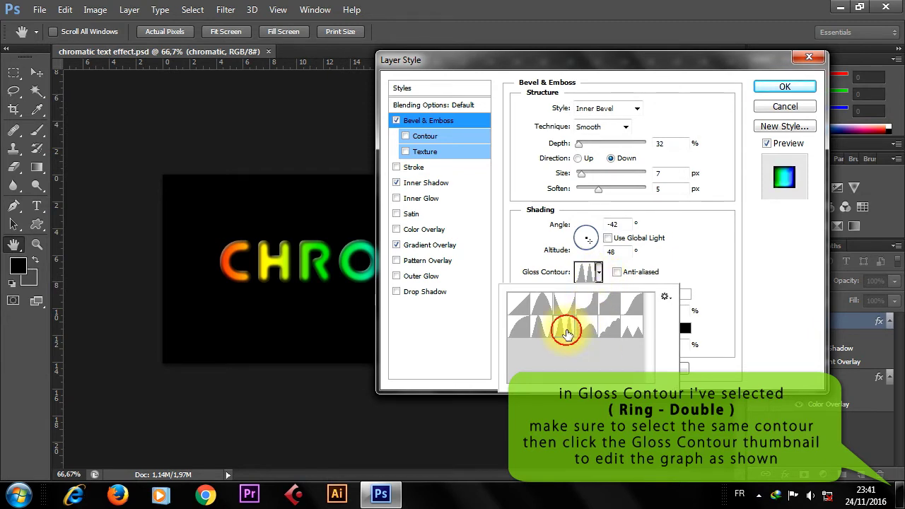
{"action": "left_click", "coordinate": [693, 244]}
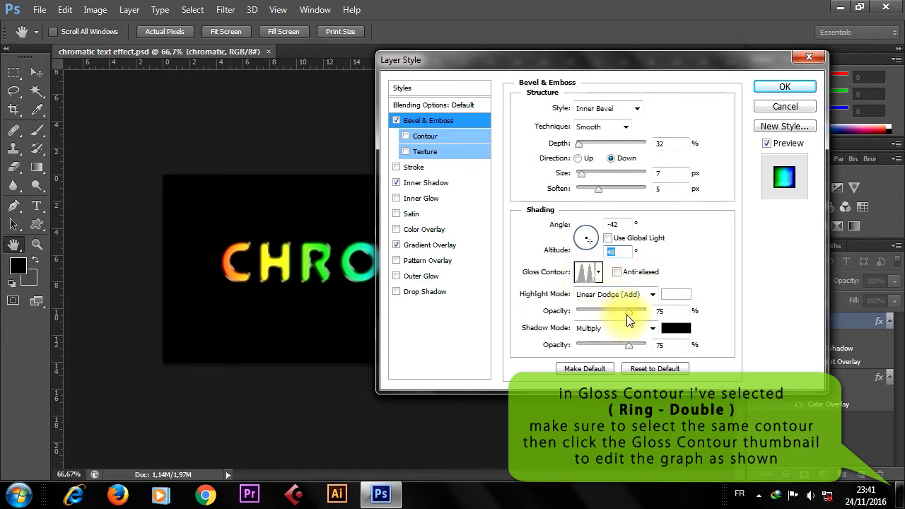
Set the bevel highlights to 100% Linear Dodge (Add) and the shadow opacity to 0%
{"action": "left_click_drag", "start_coordinate": [632, 309], "coordinate": [648, 312]}
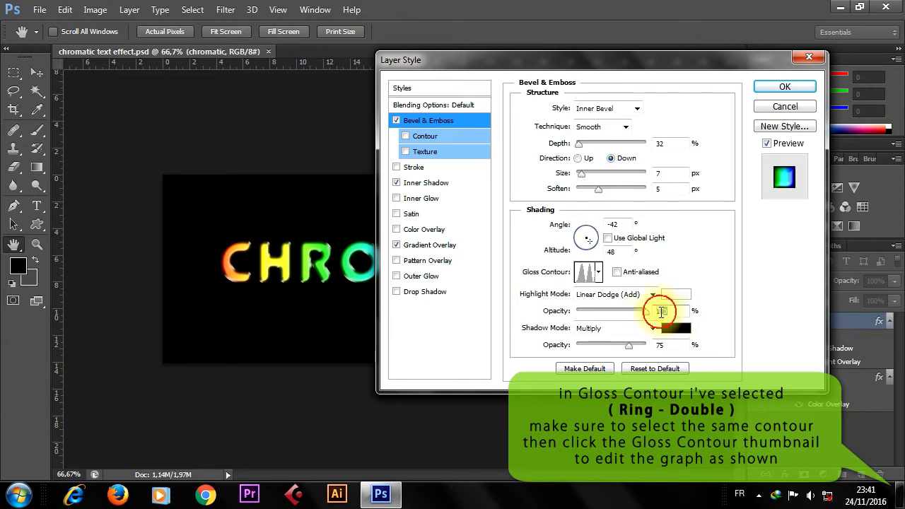
{"action": "left_click", "coordinate": [652, 294]}
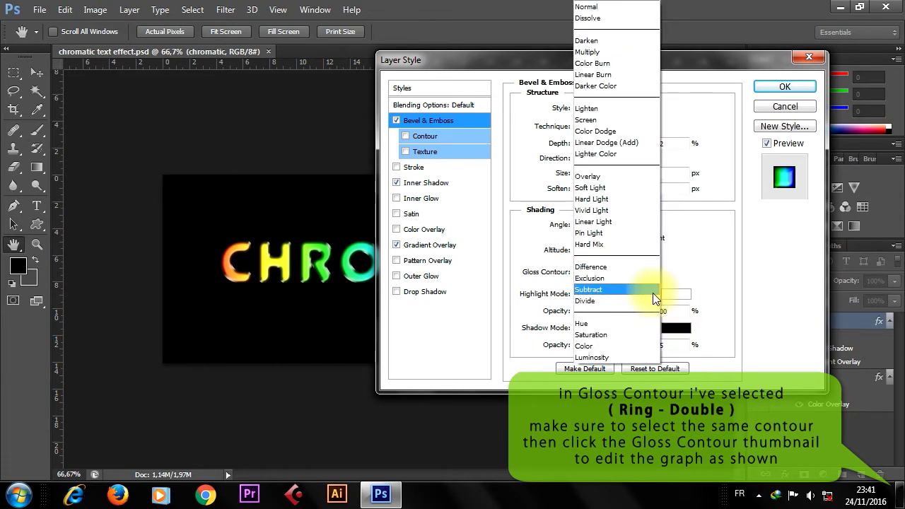
{"action": "left_click", "coordinate": [638, 144]}
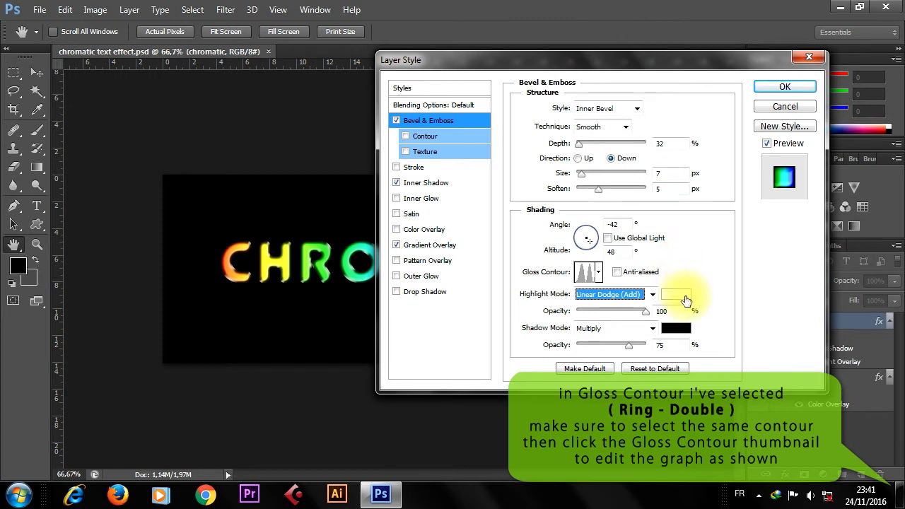
{"action": "left_click_drag", "start_coordinate": [627, 346], "coordinate": [571, 345]}
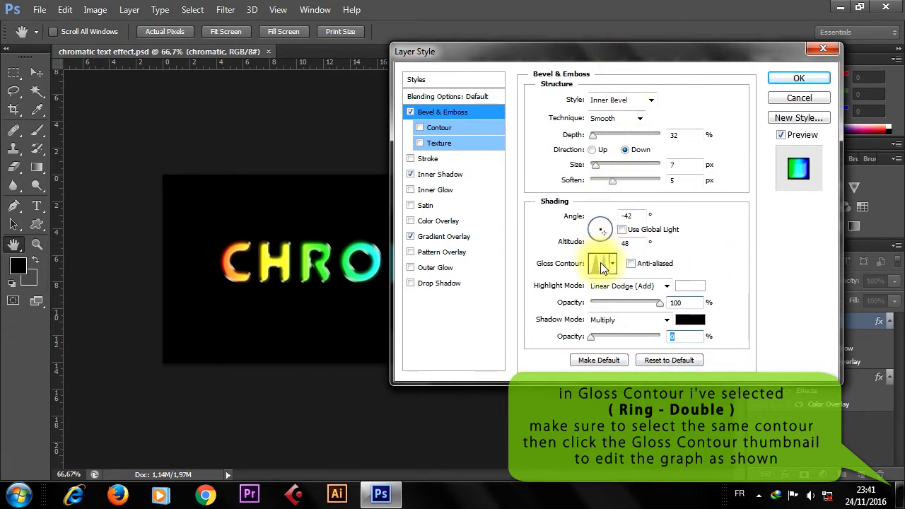
In the Contour Editor, drop the curve's right endpoint to zero, flatten the second peak, and confirm
{"action": "left_click", "coordinate": [601, 262]}
{"action": "left_click_drag", "start_coordinate": [510, 185], "coordinate": [536, 144]}
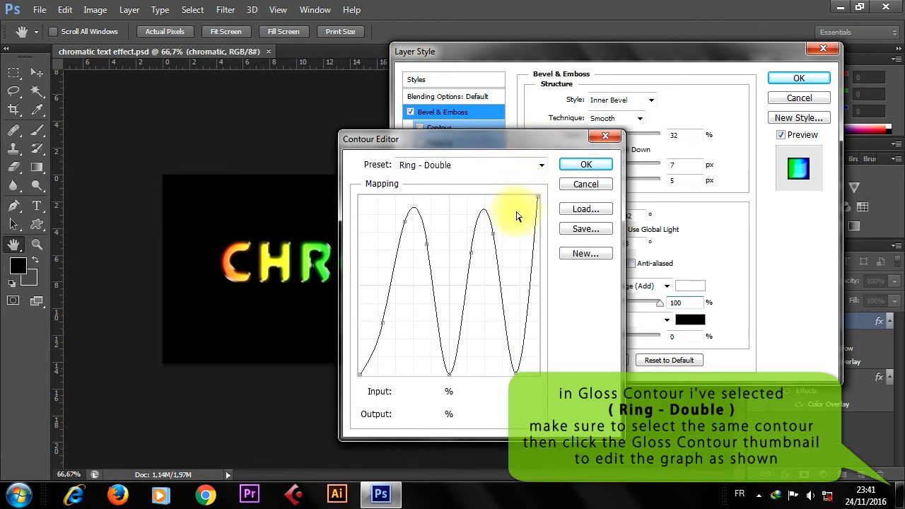
{"action": "mouse_move", "coordinate": [538, 196]}
{"action": "left_mouse_down"}
{"action": "mouse_move", "coordinate": [529, 359]}
{"action": "mouse_move", "coordinate": [538, 373]}
{"action": "left_mouse_up"}
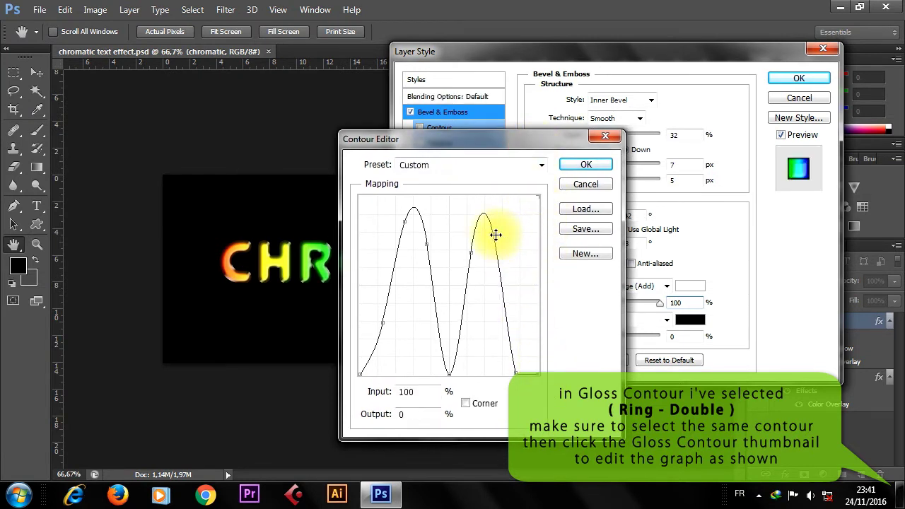
{"action": "mouse_move", "coordinate": [495, 235]}
{"action": "left_mouse_down"}
{"action": "mouse_move", "coordinate": [489, 227]}
{"action": "mouse_move", "coordinate": [499, 203]}
{"action": "mouse_move", "coordinate": [479, 212]}
{"action": "left_mouse_up"}
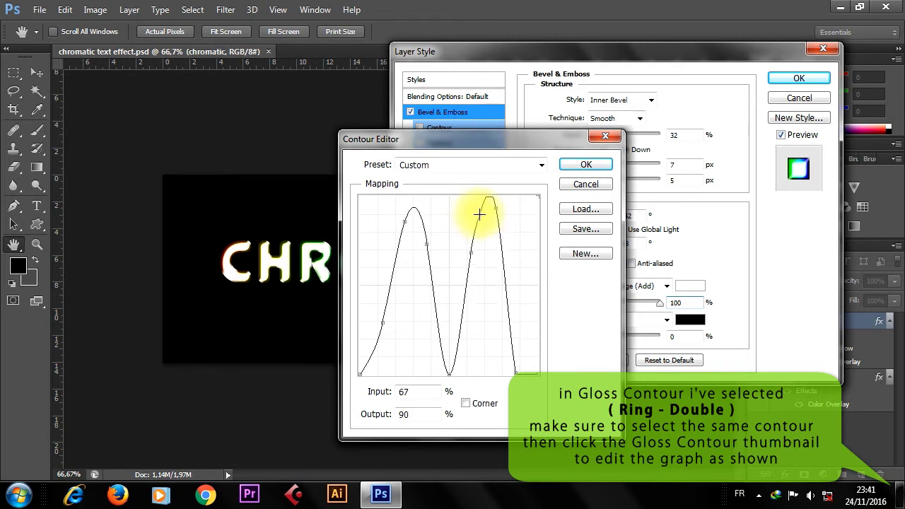
{"action": "left_click", "coordinate": [586, 164]}
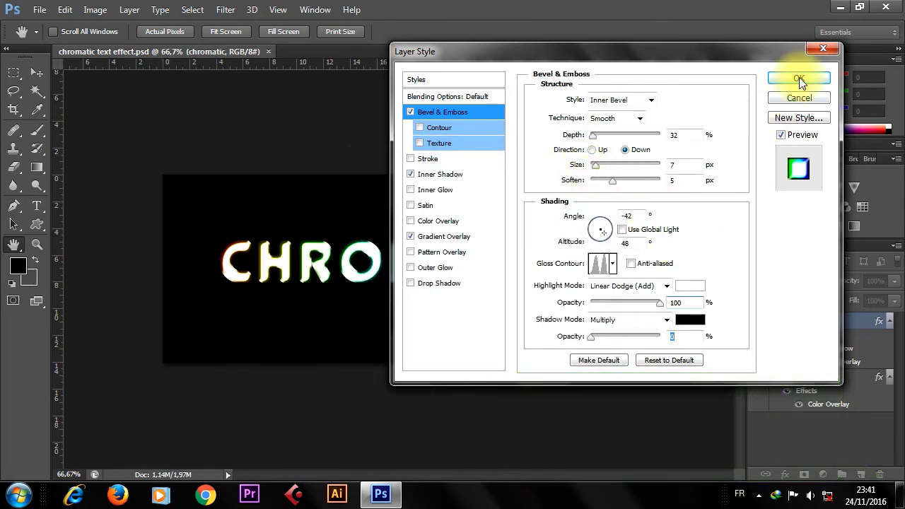
Enable the bevel Contour with the Rounded Steps preset at 8% range, and apply the layer style
{"action": "left_click", "coordinate": [420, 127]}
{"action": "left_click", "coordinate": [451, 127]}
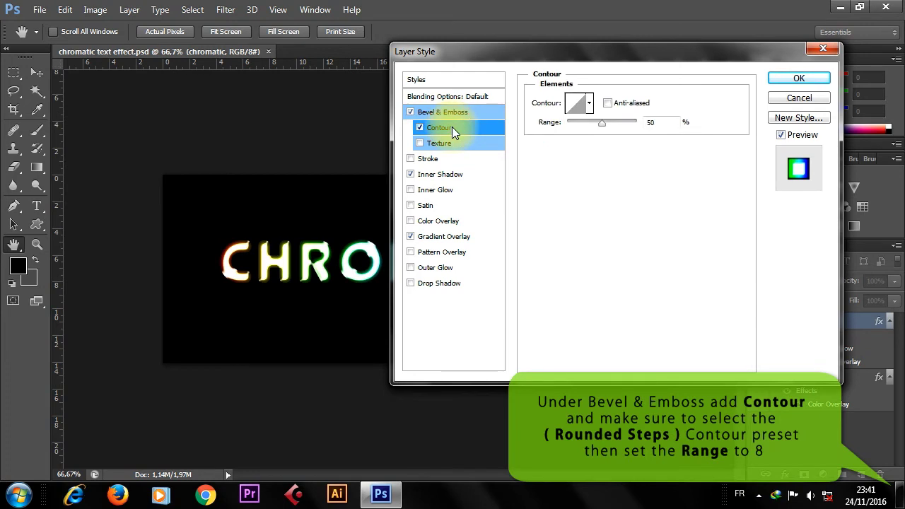
{"action": "left_click", "coordinate": [588, 106]}
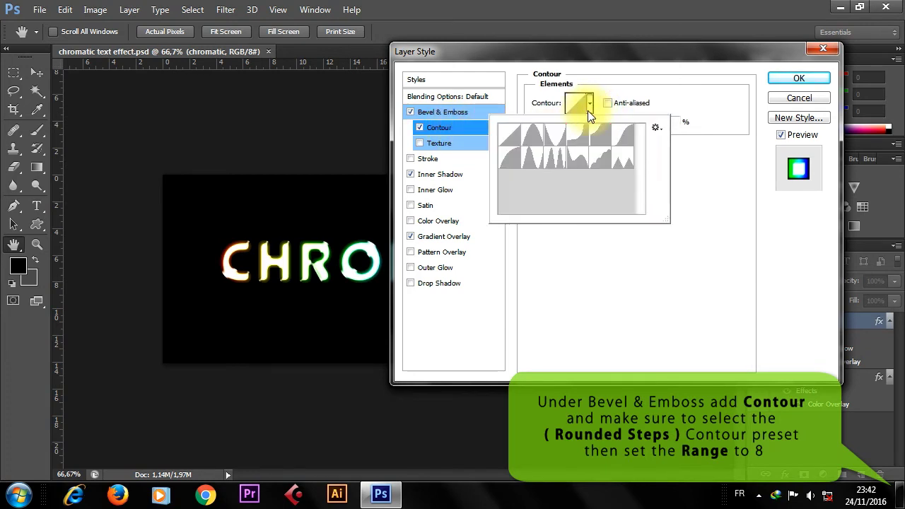
{"action": "left_click", "coordinate": [602, 162]}
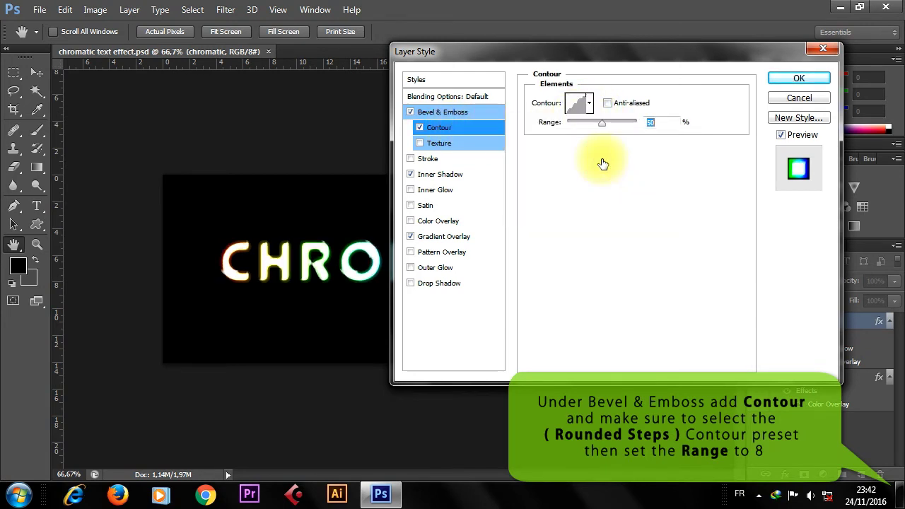
{"action": "left_click_drag", "start_coordinate": [600, 123], "coordinate": [572, 125]}
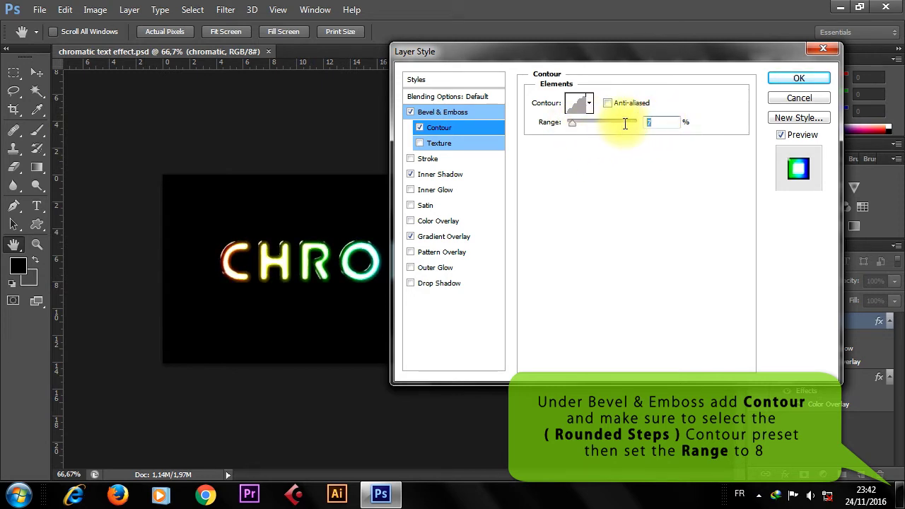
{"action": "type", "text": "8"}
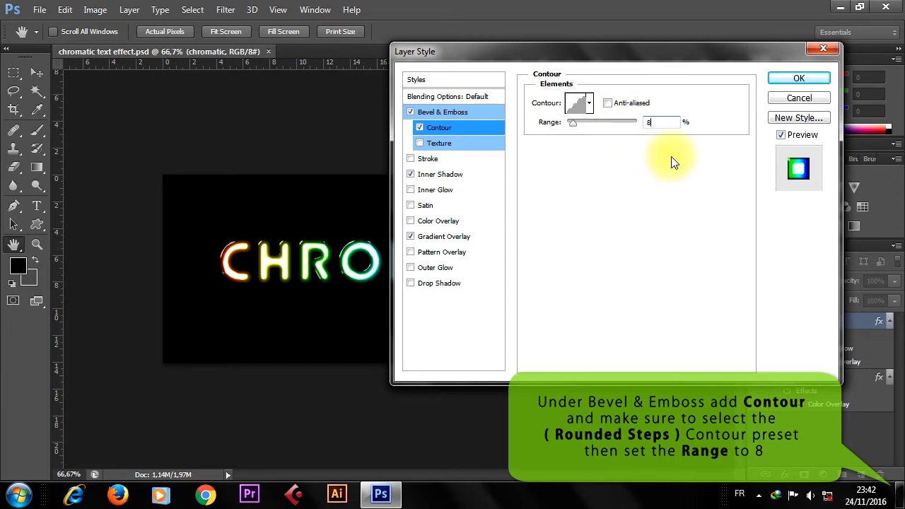
{"action": "left_click", "coordinate": [775, 79]}
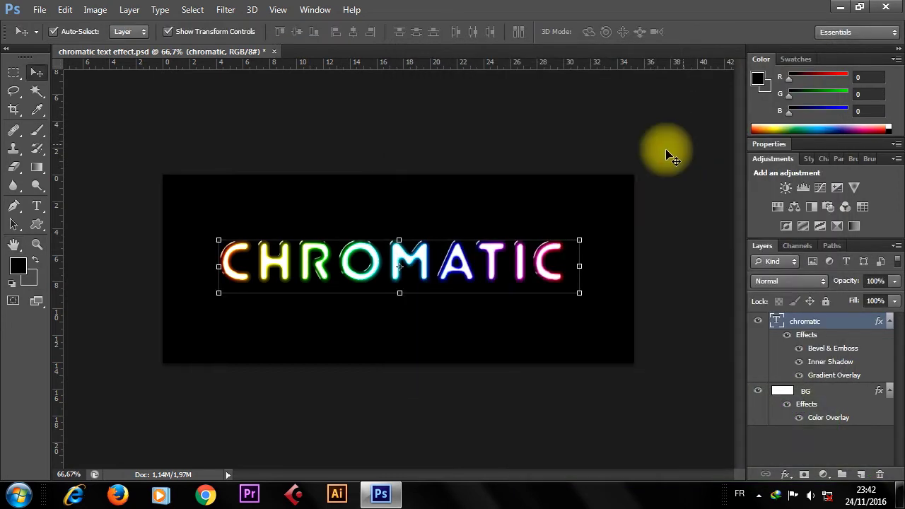
{"action": "left_click", "coordinate": [605, 150]}
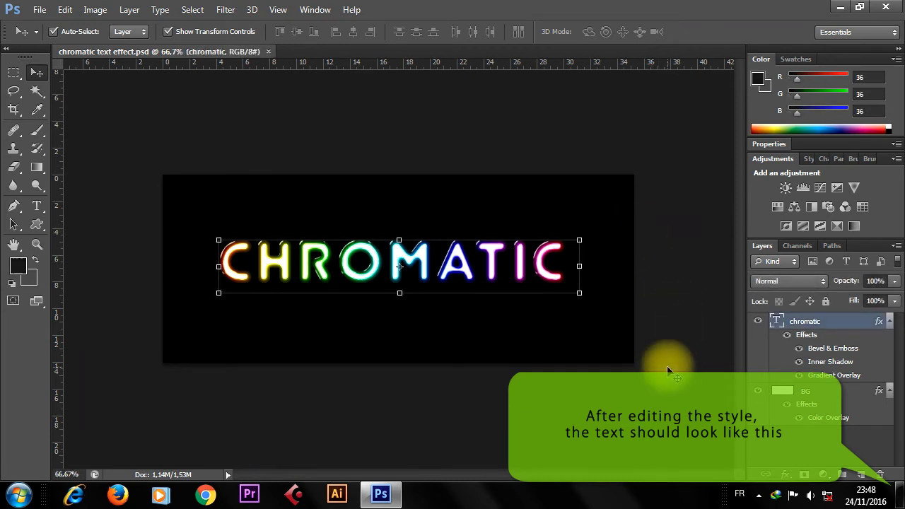
Zoom in around the letter A to inspect the neon CHROMATIC letters, then recentre the view
{"action": "left_click", "coordinate": [667, 366]}
{"action": "scroll", "coordinate": [456, 271], "scroll_direction": "up", "scroll_amount": 1}
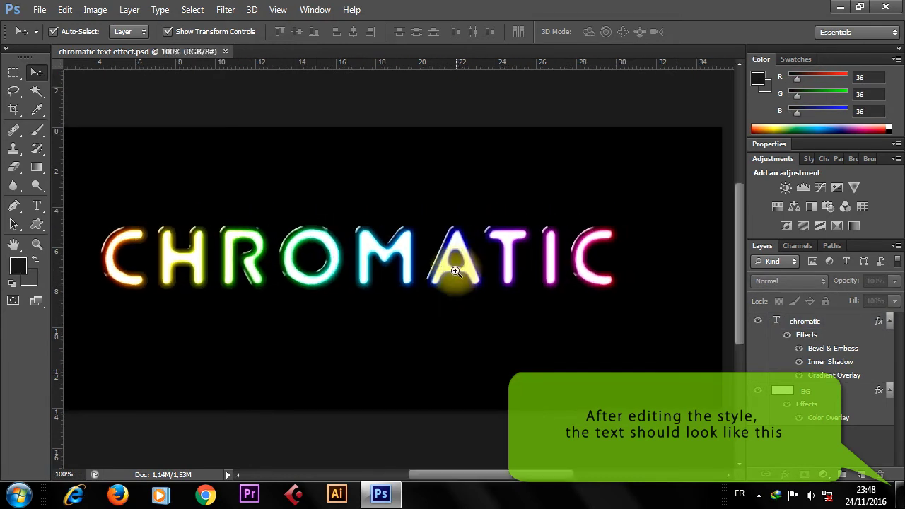
{"action": "left_click_drag", "start_coordinate": [436, 286], "coordinate": [440, 258]}
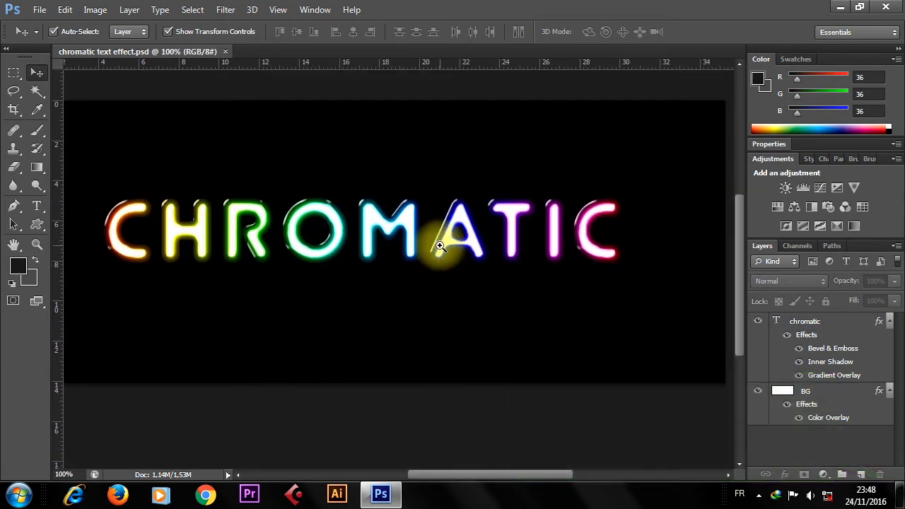
{"action": "left_click", "coordinate": [440, 245]}
{"action": "scroll", "coordinate": [439, 252], "scroll_direction": "down", "scroll_amount": 1}
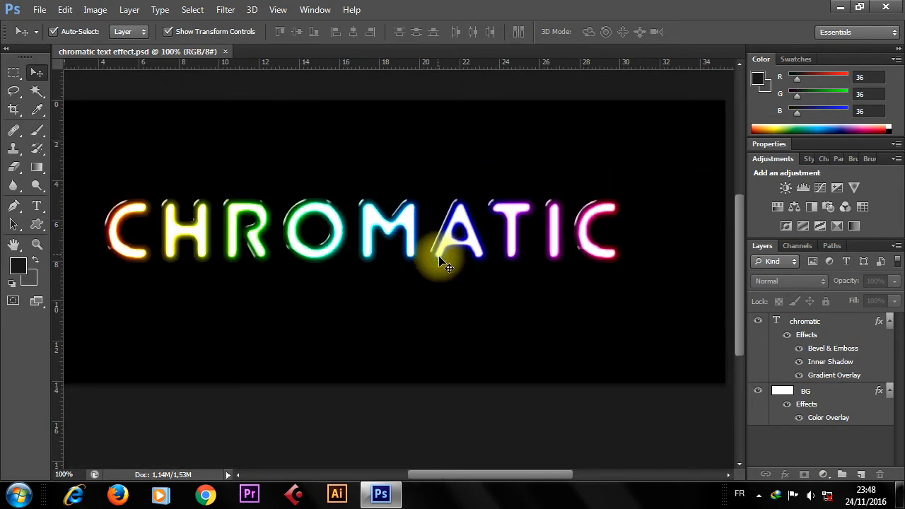
{"action": "mouse_move", "coordinate": [515, 288]}
{"action": "left_mouse_down"}
{"action": "mouse_move", "coordinate": [499, 285]}
{"action": "mouse_move", "coordinate": [515, 263]}
{"action": "left_mouse_up"}
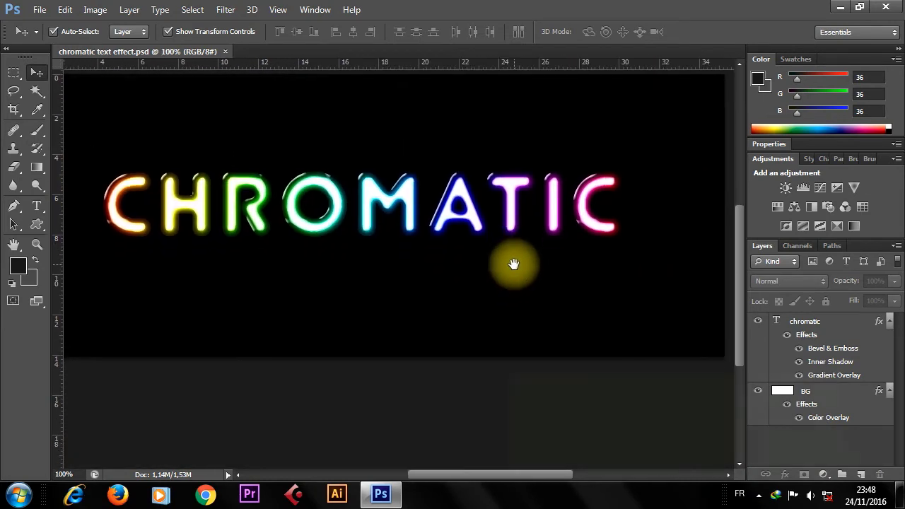
Duplicate the chromatic text layer and drag the copy straight down beneath the original word
{"action": "left_click", "coordinate": [842, 321]}
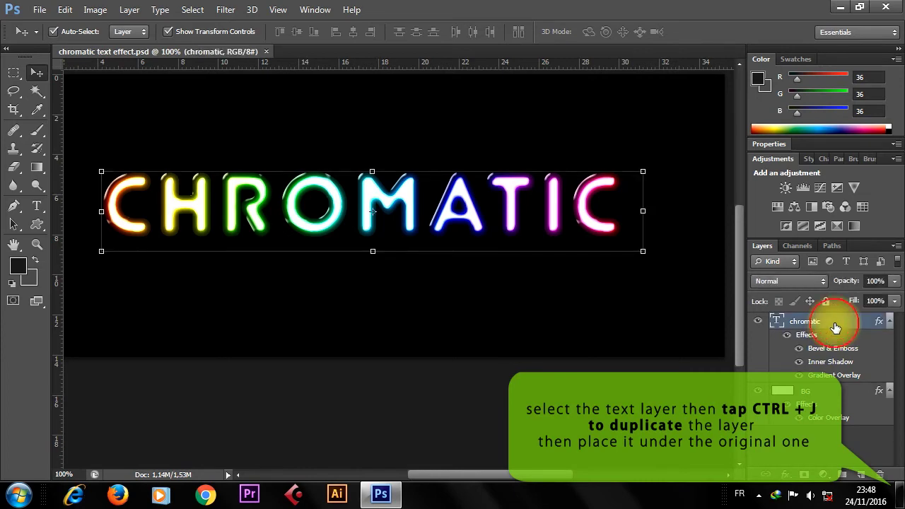
{"action": "left_click", "coordinate": [130, 9]}
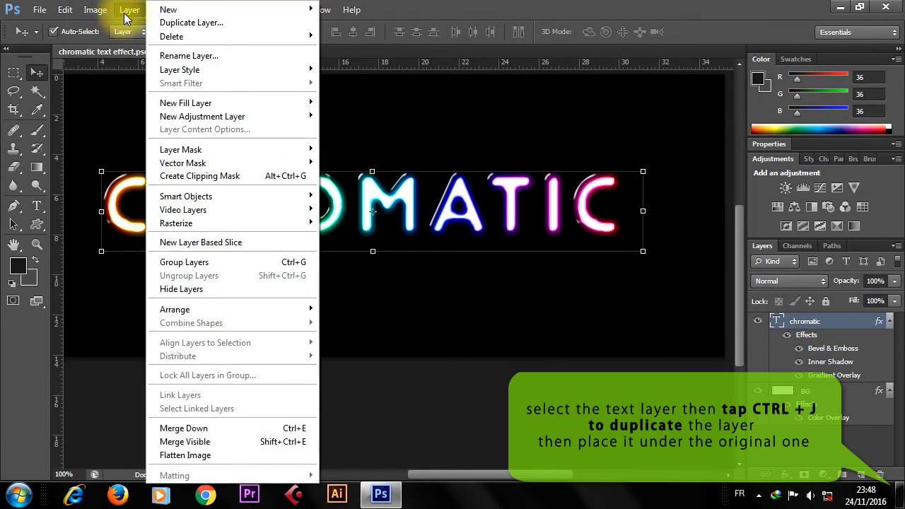
{"action": "left_click", "coordinate": [232, 24]}
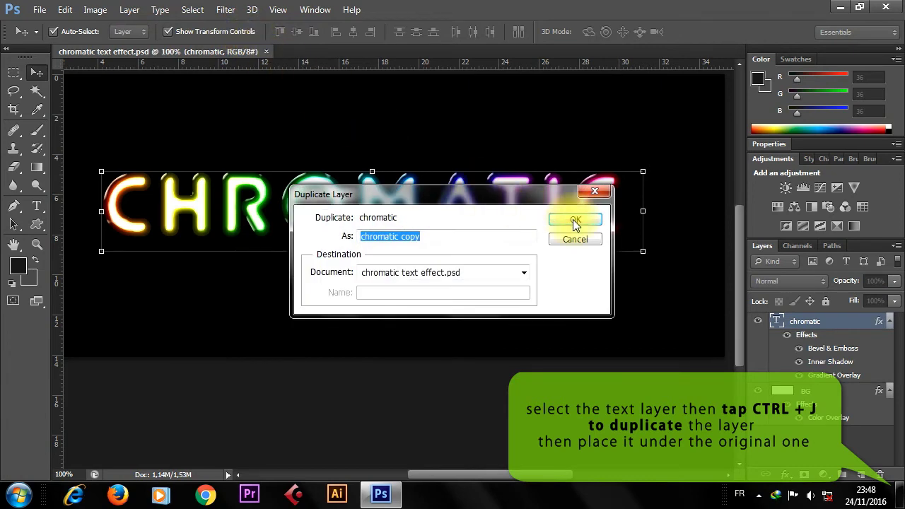
{"action": "left_click", "coordinate": [573, 219]}
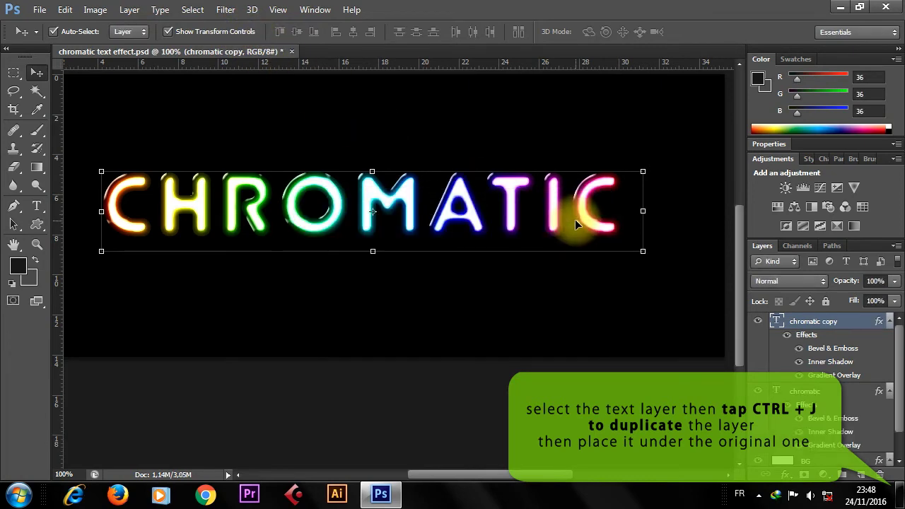
{"action": "left_click_drag", "start_coordinate": [389, 201], "coordinate": [396, 269]}
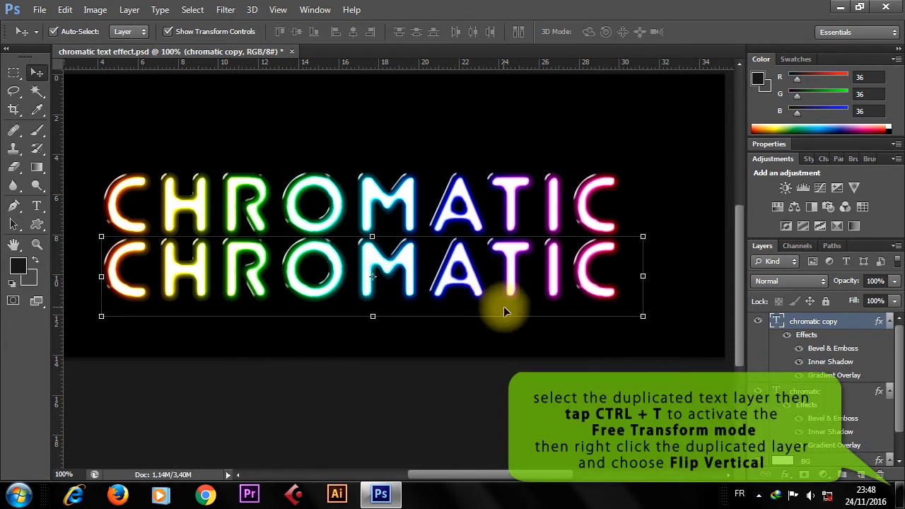
Flip the chromatic copy vertically with Free Transform so it mirrors the original word
{"action": "key", "text": "ctrl+t"}
{"action": "right_click", "coordinate": [469, 273]}
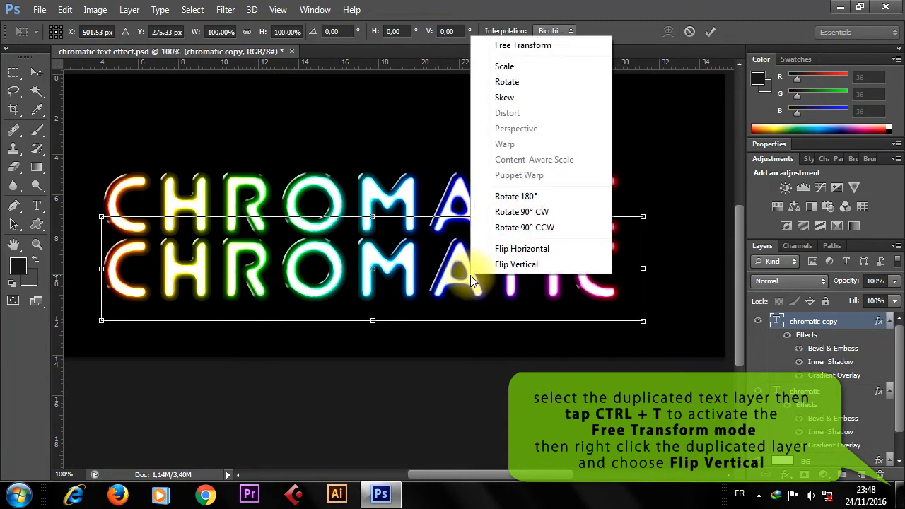
{"action": "left_click", "coordinate": [541, 264]}
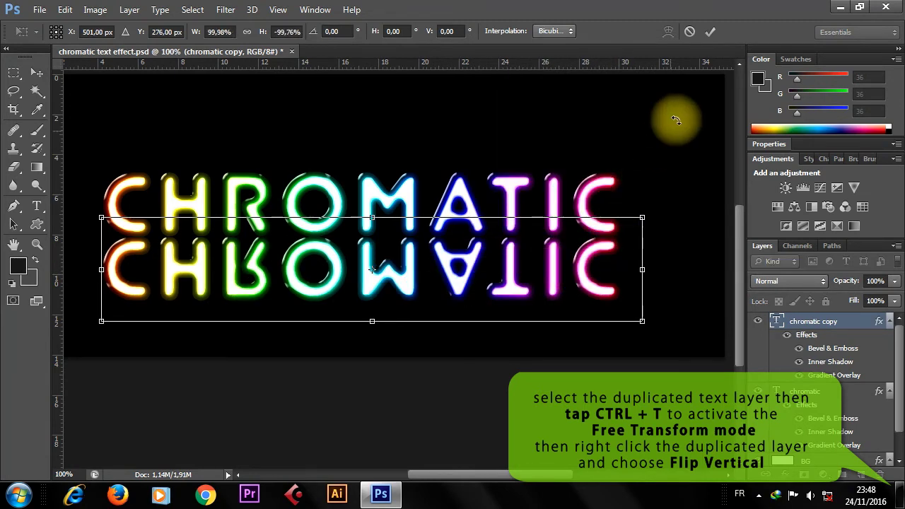
{"action": "left_click", "coordinate": [710, 31]}
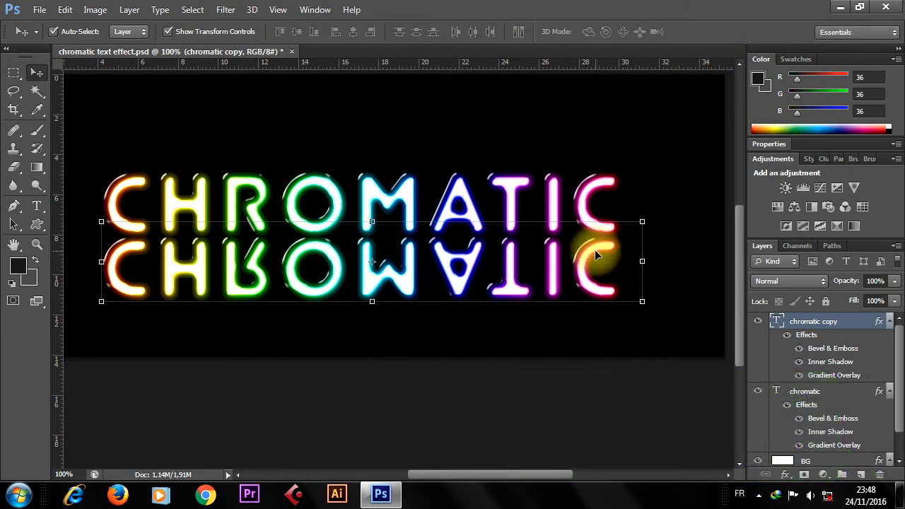
{"action": "left_click", "coordinate": [349, 228], "text": "ctrl+alt"}
{"action": "left_click", "coordinate": [349, 228], "text": "ctrl+alt"}
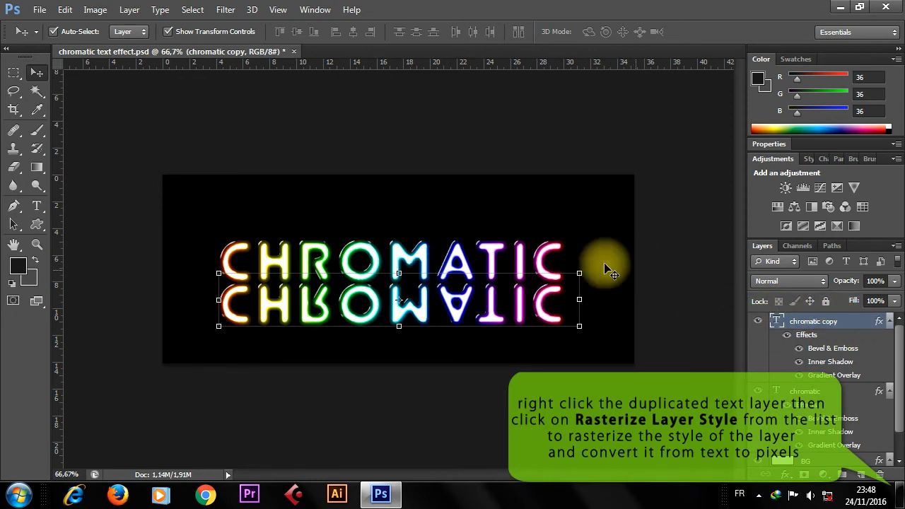
Rasterize the chromatic copy layer's text and layer style into plain pixels
{"action": "right_click", "coordinate": [857, 322]}
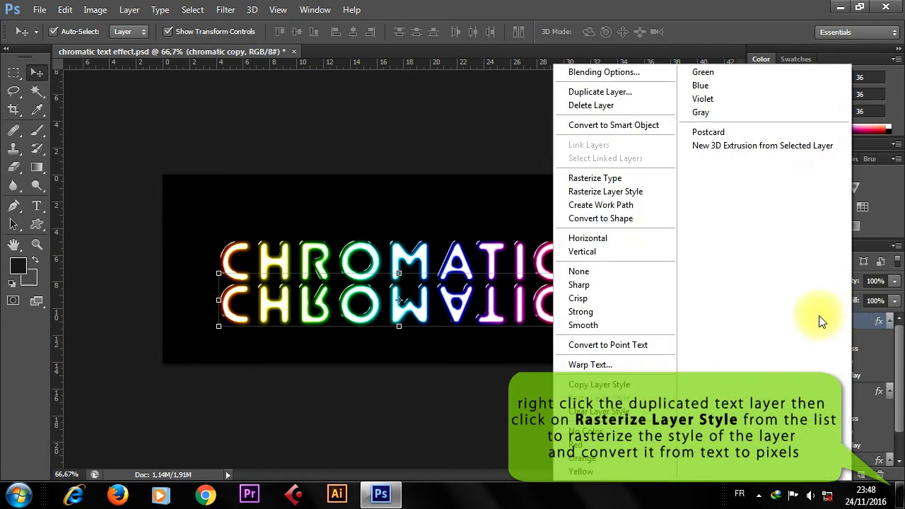
{"action": "left_click", "coordinate": [642, 193]}
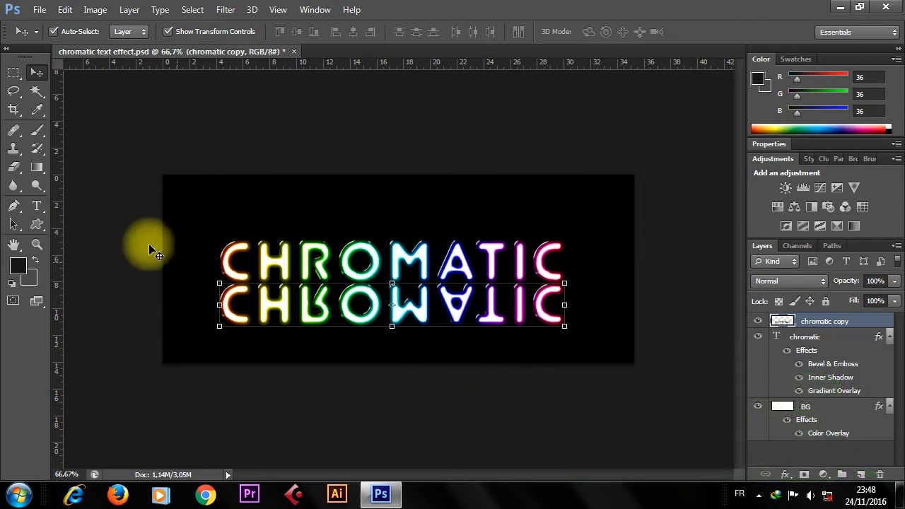
{"action": "left_click", "coordinate": [14, 167]}
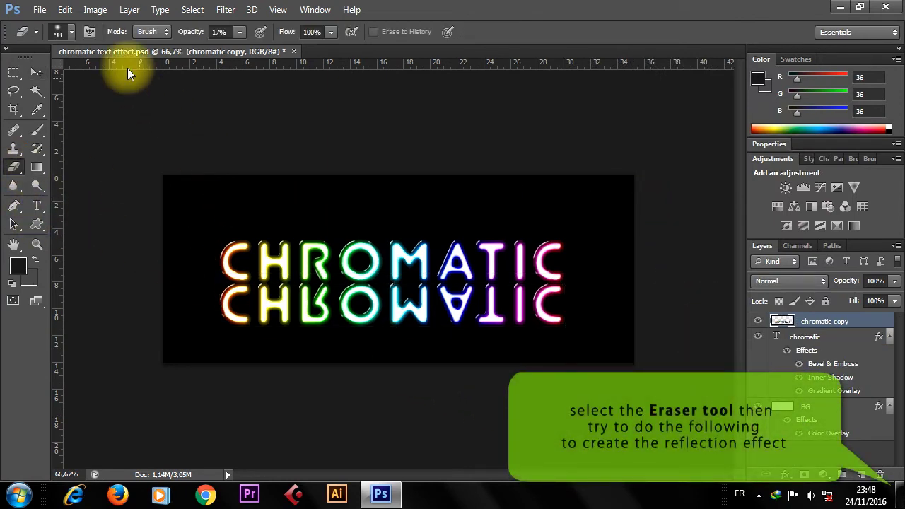
Erase the bottom of the reflected text with a soft 110 px, 0% hardness eraser at 17% opacity
{"action": "left_click", "coordinate": [74, 33]}
{"action": "left_click_drag", "start_coordinate": [84, 73], "coordinate": [92, 74]}
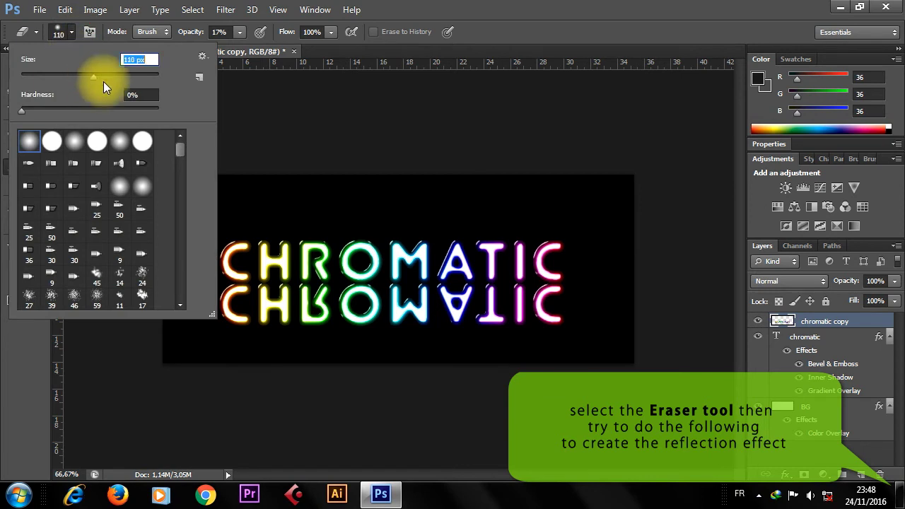
{"action": "left_click", "coordinate": [24, 111]}
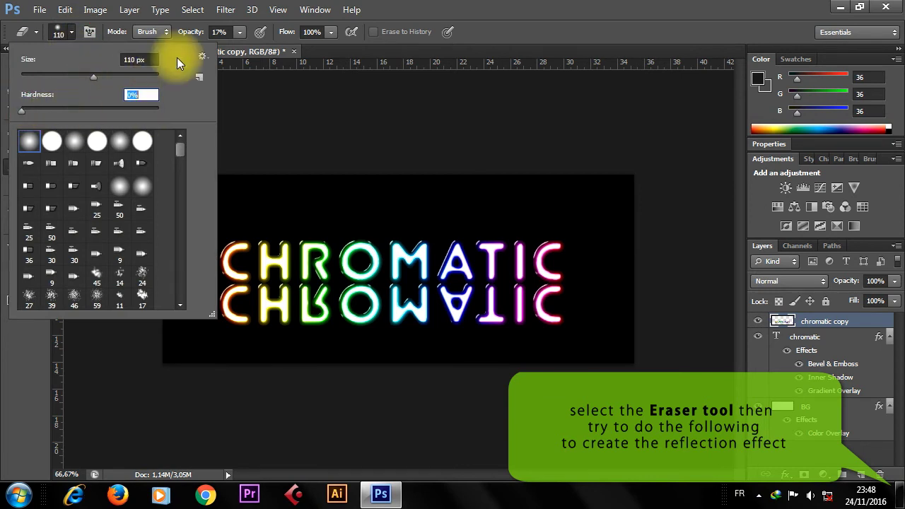
{"action": "key", "text": "Return"}
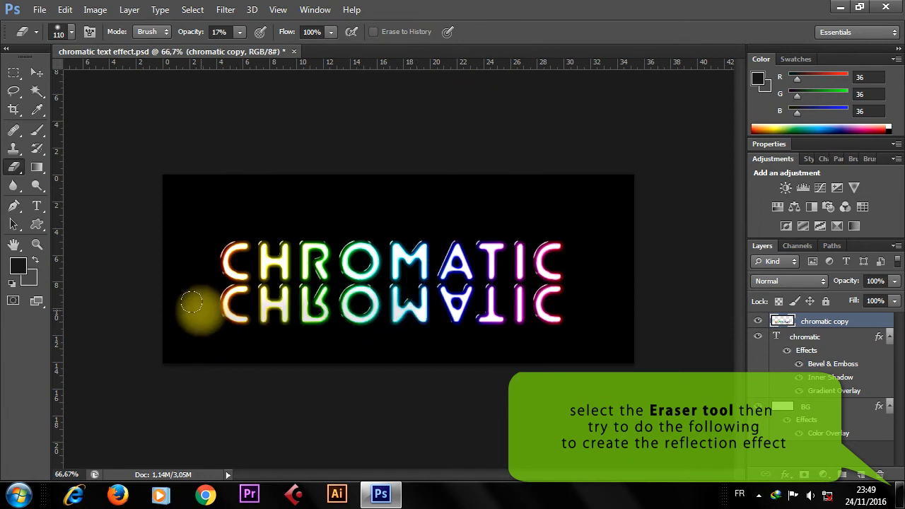
{"action": "mouse_move", "coordinate": [195, 306]}
{"action": "left_mouse_down"}
{"action": "mouse_move", "coordinate": [281, 323]}
{"action": "mouse_move", "coordinate": [283, 333]}
{"action": "mouse_move", "coordinate": [368, 330]}
{"action": "mouse_move", "coordinate": [244, 333]}
{"action": "mouse_move", "coordinate": [590, 319]}
{"action": "mouse_move", "coordinate": [203, 323]}
{"action": "mouse_move", "coordinate": [319, 317]}
{"action": "mouse_move", "coordinate": [248, 309]}
{"action": "mouse_move", "coordinate": [157, 318]}
{"action": "mouse_move", "coordinate": [475, 313]}
{"action": "mouse_move", "coordinate": [586, 337]}
{"action": "mouse_move", "coordinate": [448, 313]}
{"action": "mouse_move", "coordinate": [602, 313]}
{"action": "mouse_move", "coordinate": [333, 303]}
{"action": "mouse_move", "coordinate": [287, 328]}
{"action": "mouse_move", "coordinate": [333, 323]}
{"action": "mouse_move", "coordinate": [275, 323]}
{"action": "mouse_move", "coordinate": [417, 325]}
{"action": "mouse_move", "coordinate": [474, 307]}
{"action": "mouse_move", "coordinate": [407, 321]}
{"action": "mouse_move", "coordinate": [497, 319]}
{"action": "mouse_move", "coordinate": [254, 311]}
{"action": "mouse_move", "coordinate": [207, 319]}
{"action": "left_mouse_up"}
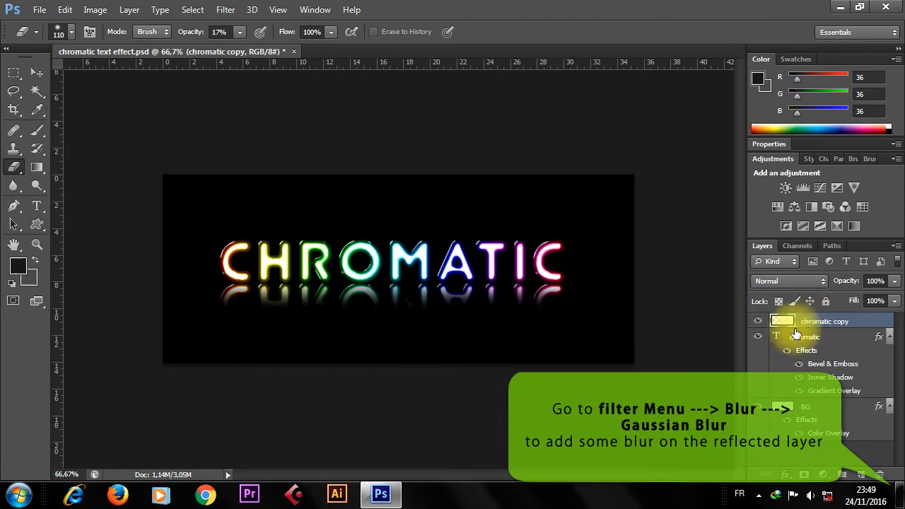
{"action": "left_click", "coordinate": [224, 12]}
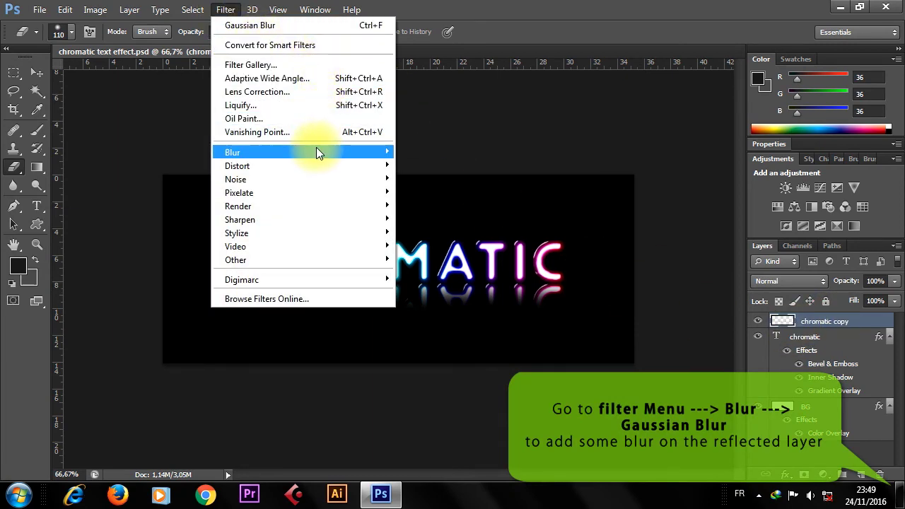
{"action": "mouse_move", "coordinate": [233, 151]}
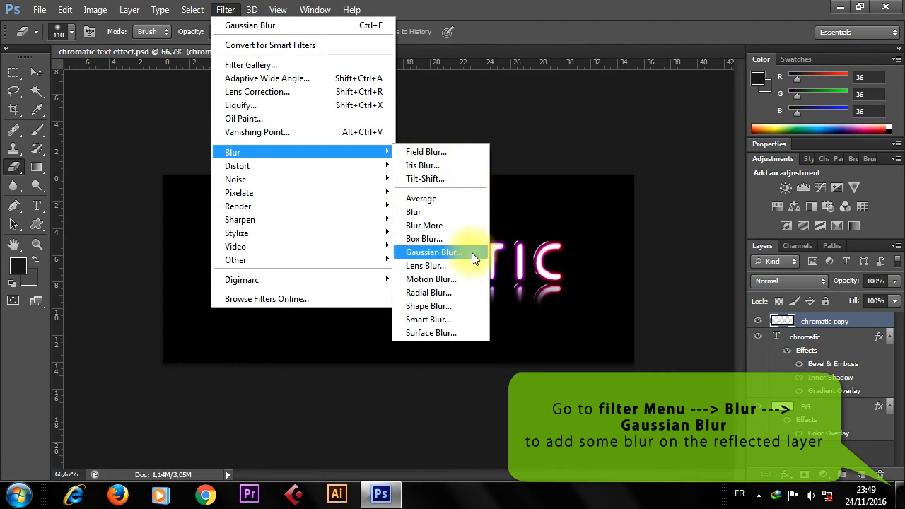
Apply a Gaussian Blur with an 8-pixel radius to the chromatic copy reflection
{"action": "left_click", "coordinate": [471, 252]}
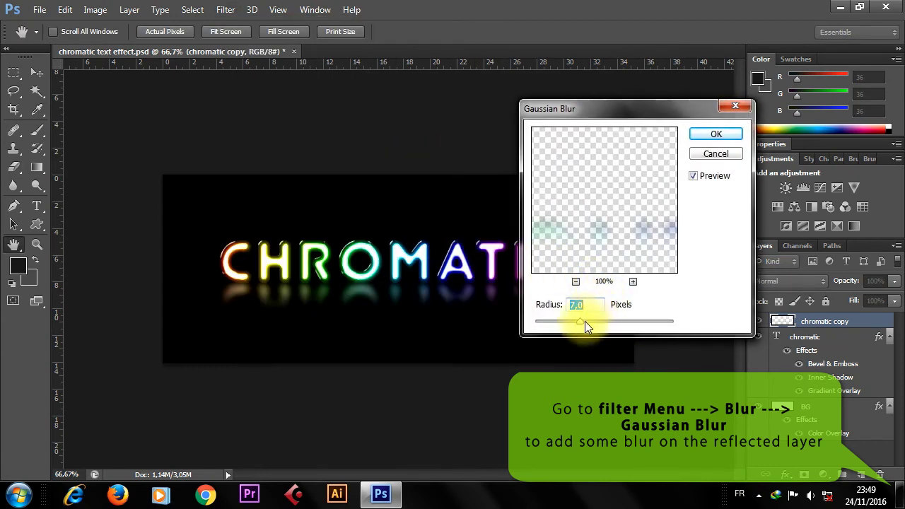
{"action": "left_click", "coordinate": [555, 304]}
{"action": "type", "text": "8"}
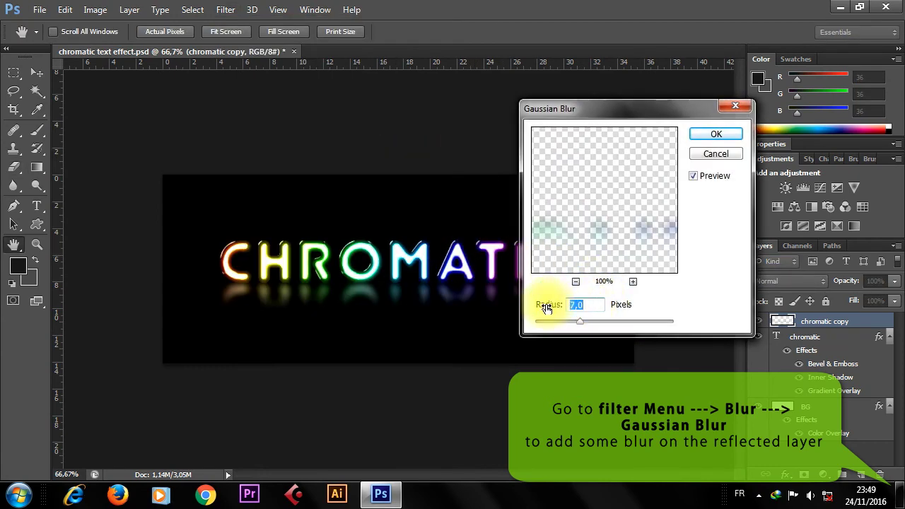
{"action": "left_click", "coordinate": [716, 135]}
Confirm the blur, raise the reflection's Brightness/Contrast brightness to 44, then deselect the layer
{"action": "key", "text": "e"}
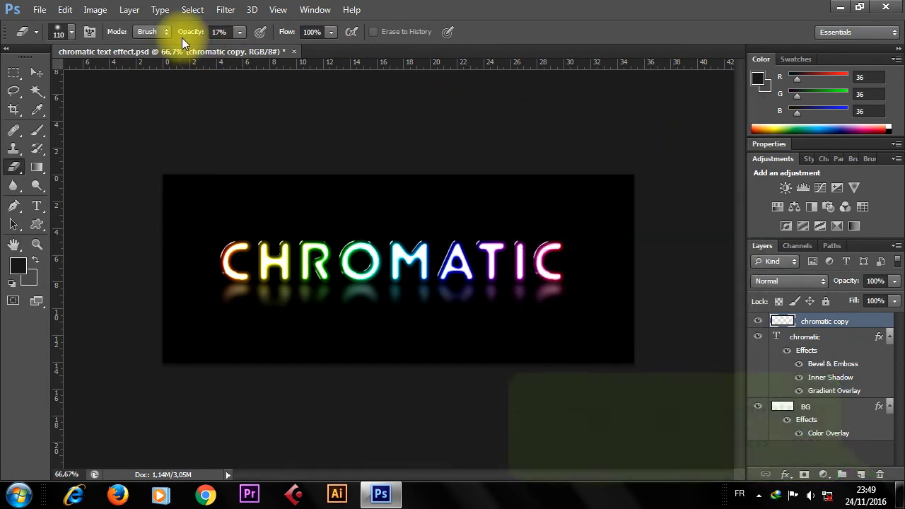
{"action": "left_click", "coordinate": [95, 10]}
{"action": "left_click", "coordinate": [115, 46]}
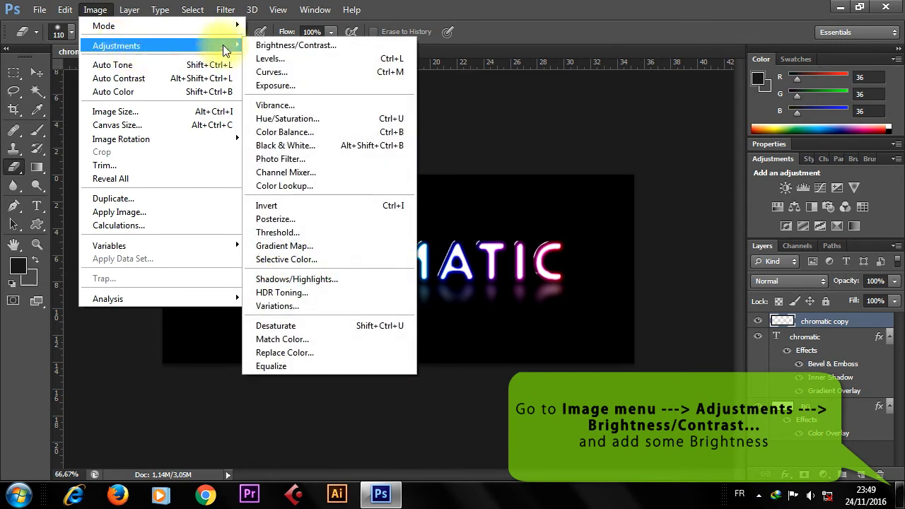
{"action": "left_click", "coordinate": [343, 45]}
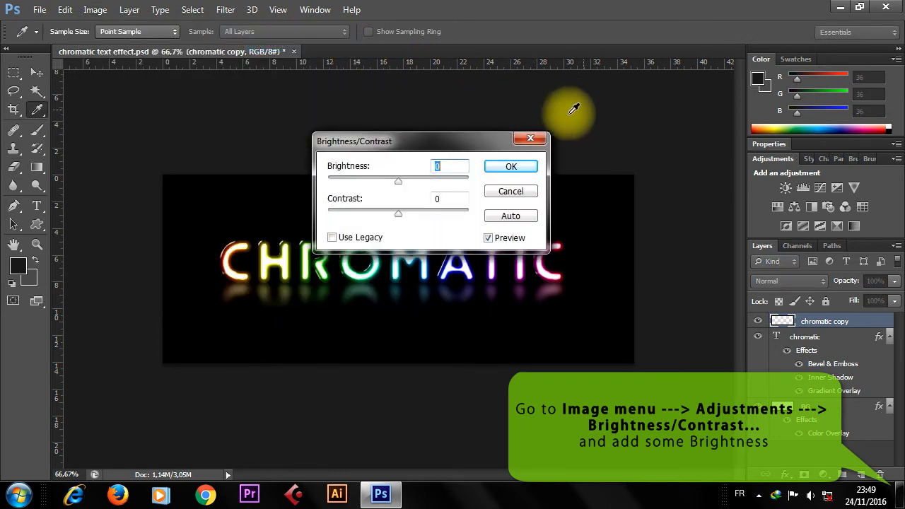
{"action": "left_click_drag", "start_coordinate": [452, 138], "coordinate": [567, 106]}
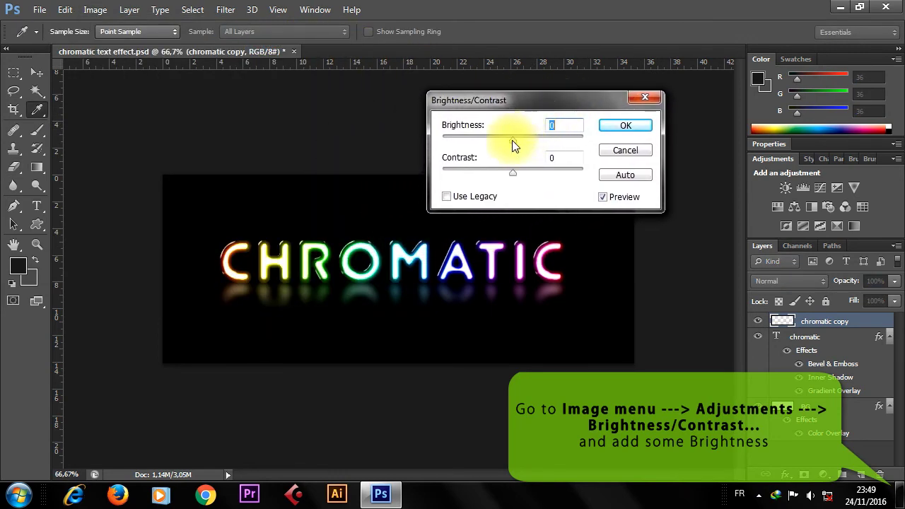
{"action": "left_click_drag", "start_coordinate": [530, 140], "coordinate": [540, 140]}
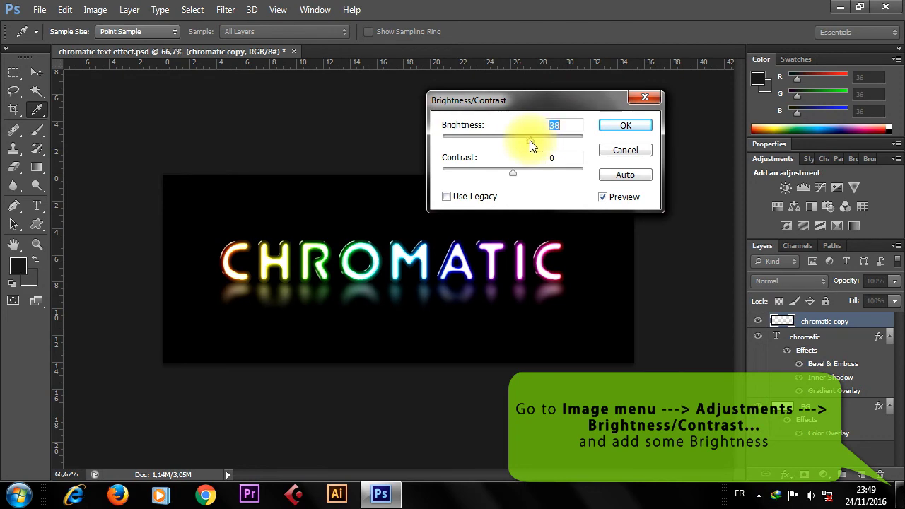
{"action": "left_click", "coordinate": [624, 128]}
{"action": "left_click", "coordinate": [37, 72]}
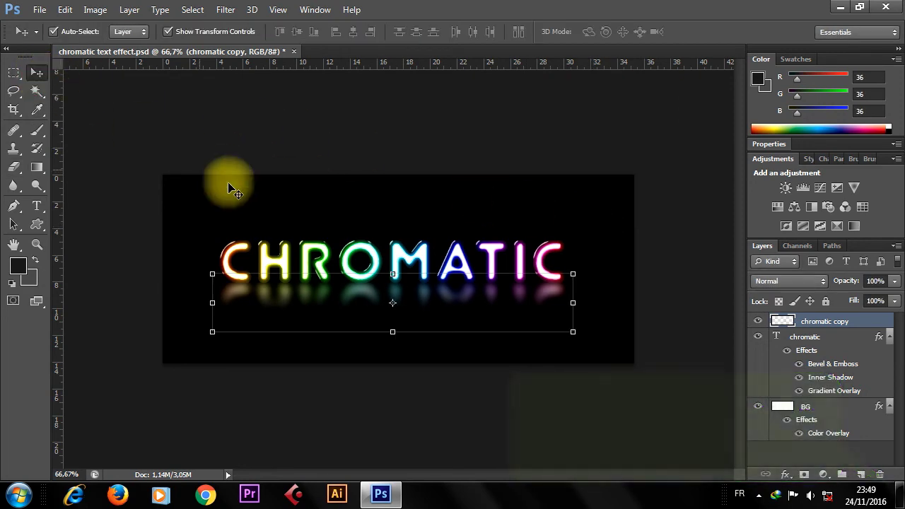
{"action": "left_click", "coordinate": [651, 258]}
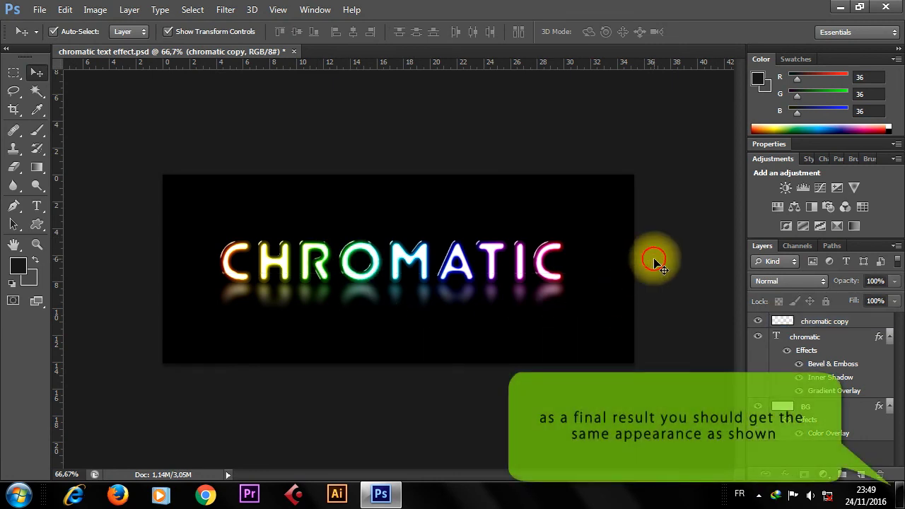
Zoom in on the blurred neon reflection
{"action": "left_click", "coordinate": [382, 304]}
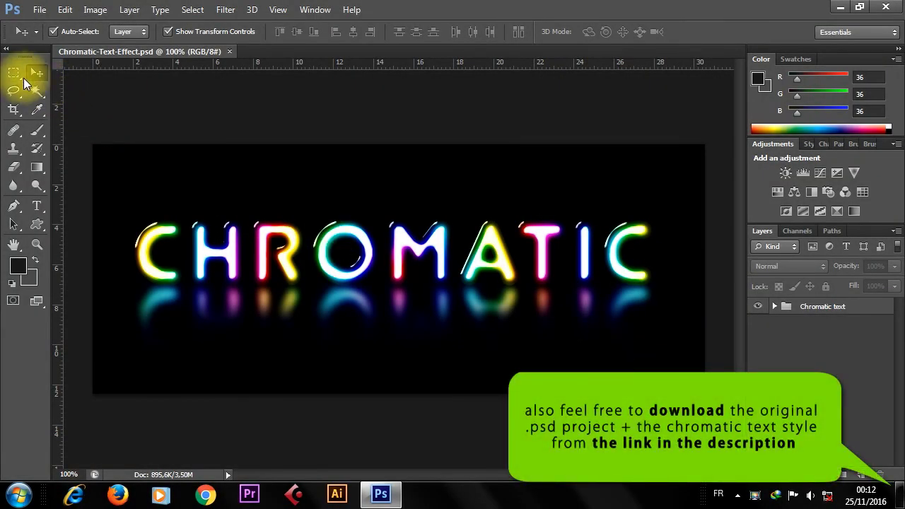
{"action": "left_click", "coordinate": [237, 242]}
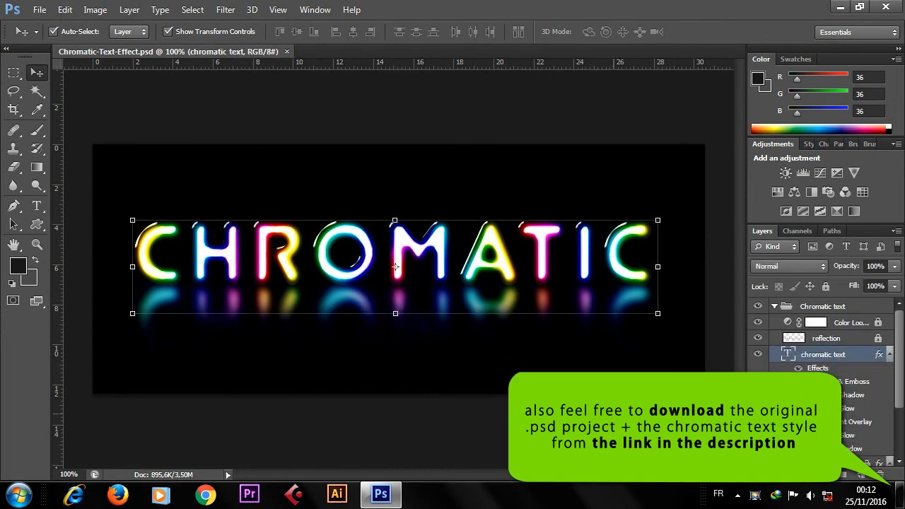
{"action": "left_click", "coordinate": [395, 353]}
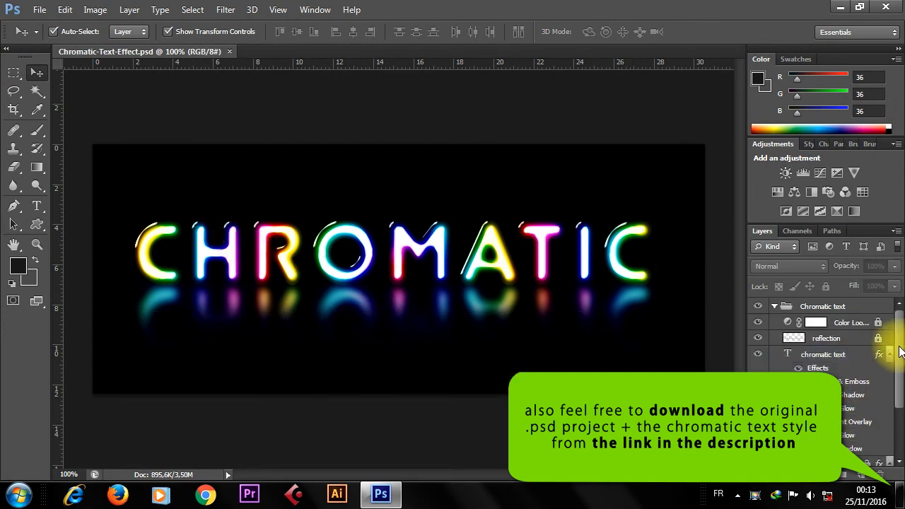
{"action": "scroll", "coordinate": [899, 352], "scroll_direction": "down", "scroll_amount": 1}
{"action": "scroll", "coordinate": [900, 352], "scroll_direction": "down", "scroll_amount": 1}
{"action": "scroll", "coordinate": [896, 349], "scroll_direction": "up", "scroll_amount": 2}
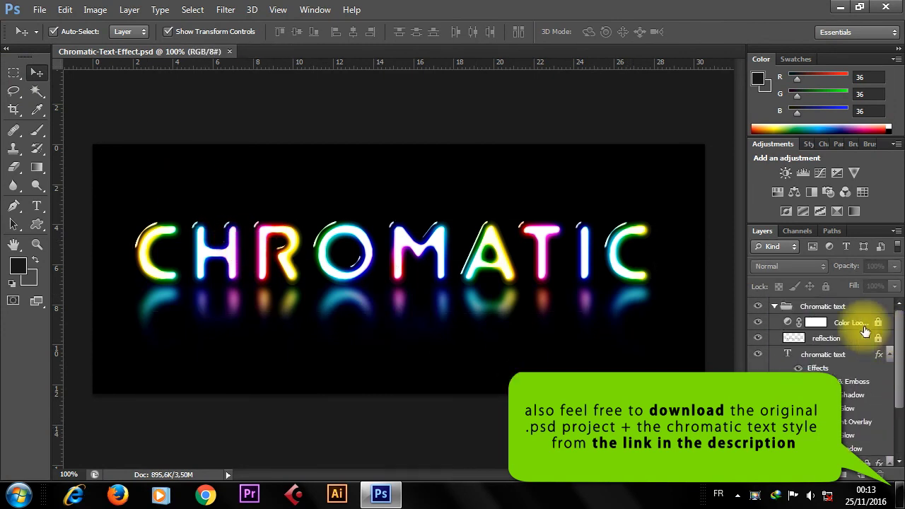
{"action": "left_click", "coordinate": [774, 308]}
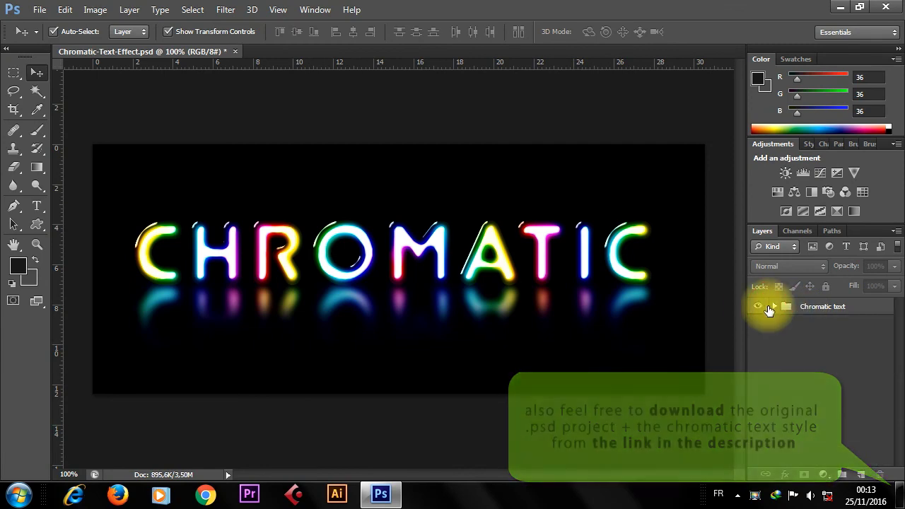
{"action": "scroll", "coordinate": [460, 273], "scroll_direction": "up", "scroll_amount": 1}
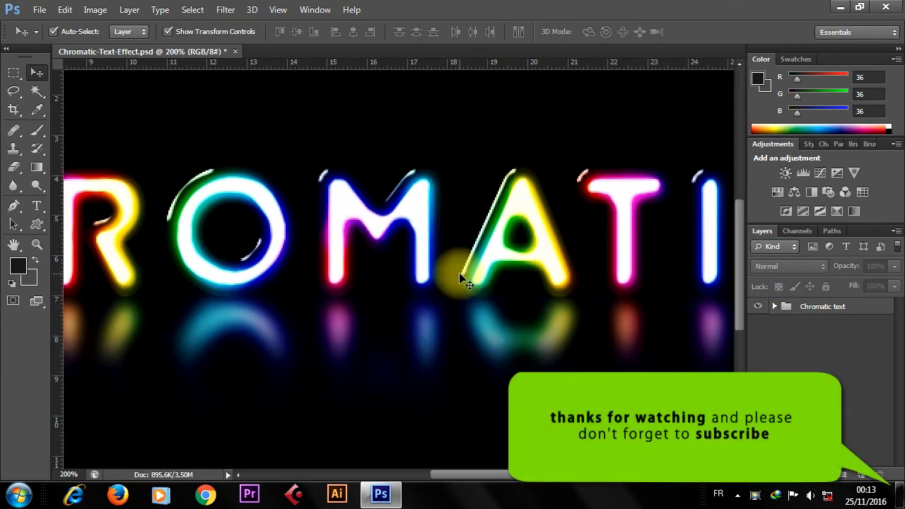
{"action": "scroll", "coordinate": [459, 274], "scroll_direction": "down", "scroll_amount": 1}
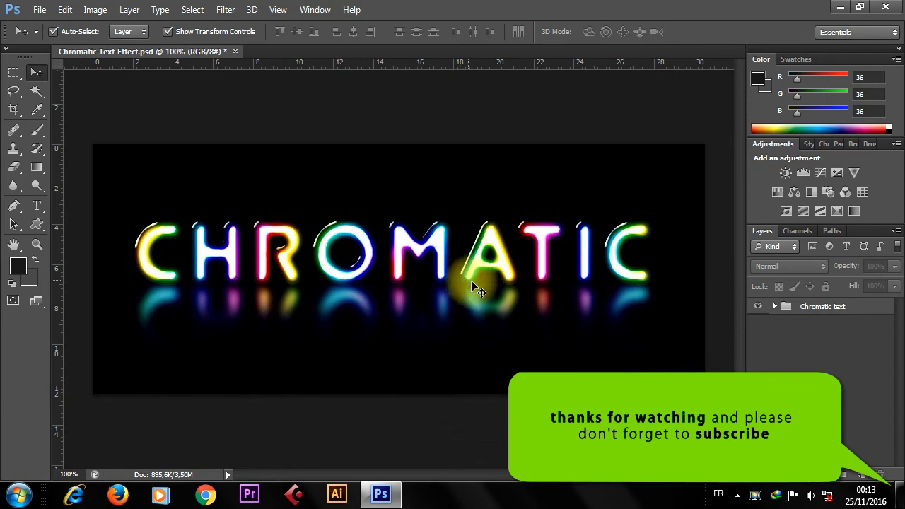